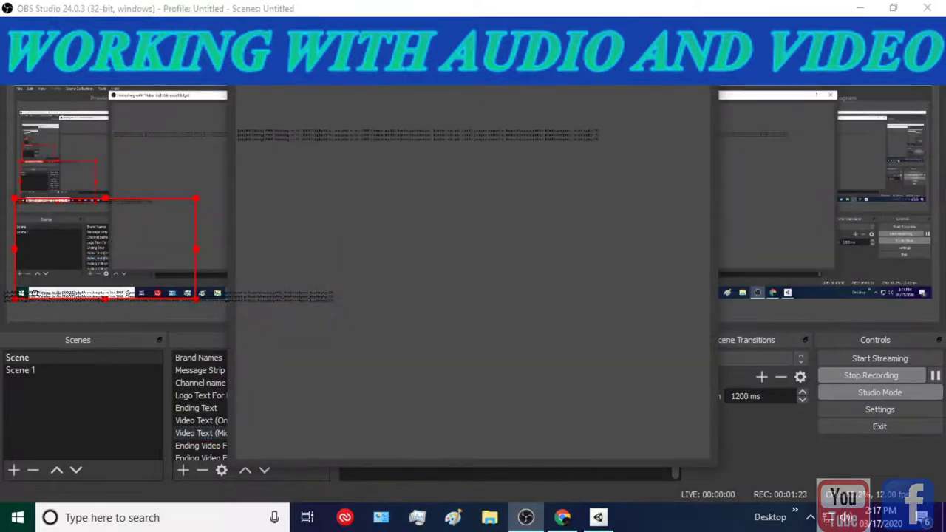
- Close the interaction window, check the YouTube track in Chrome, then open the Video Text (Microsoft Edge) source's context menu
key("alt+F4")
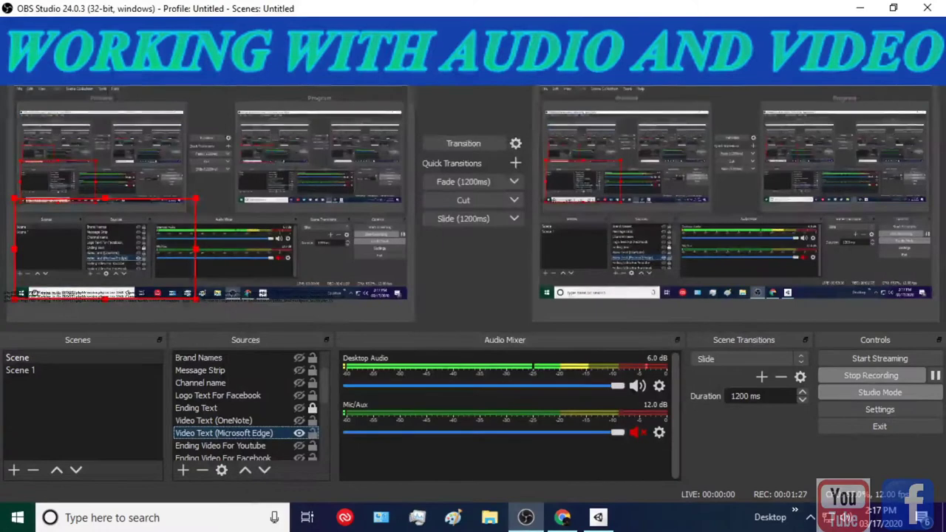
left_click(563, 518)
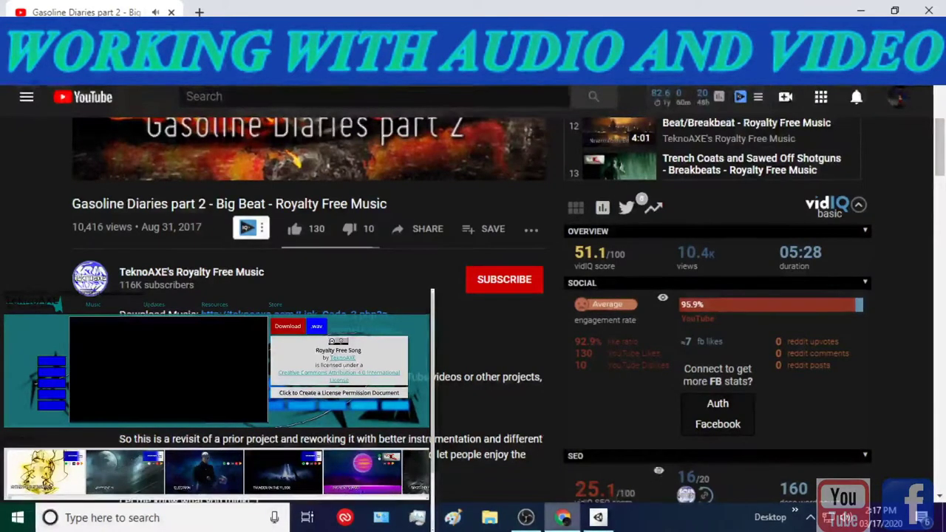
mouse_move(563, 517)
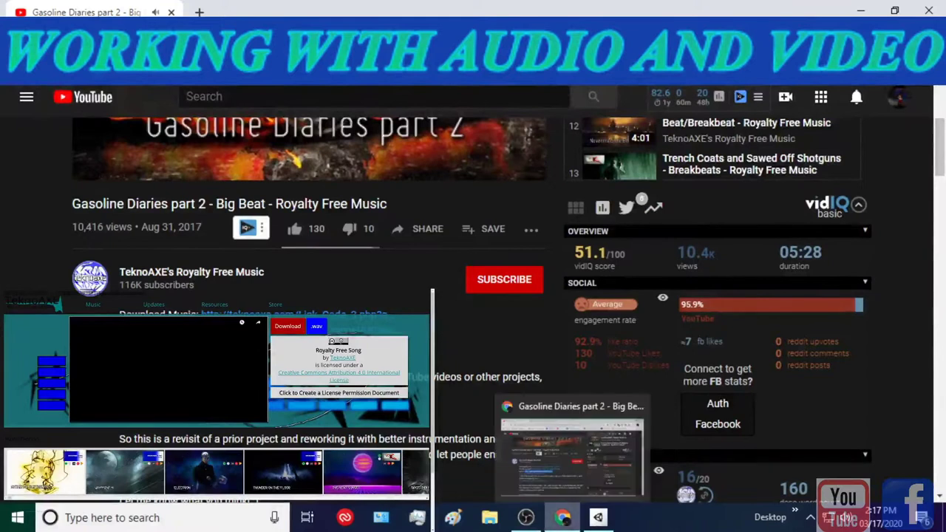
left_click(526, 517)
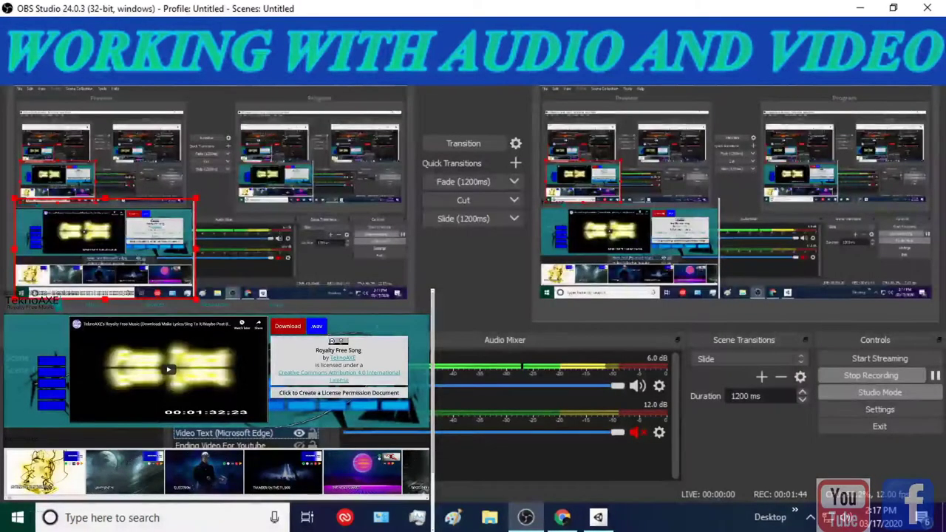
right_click(225, 435)
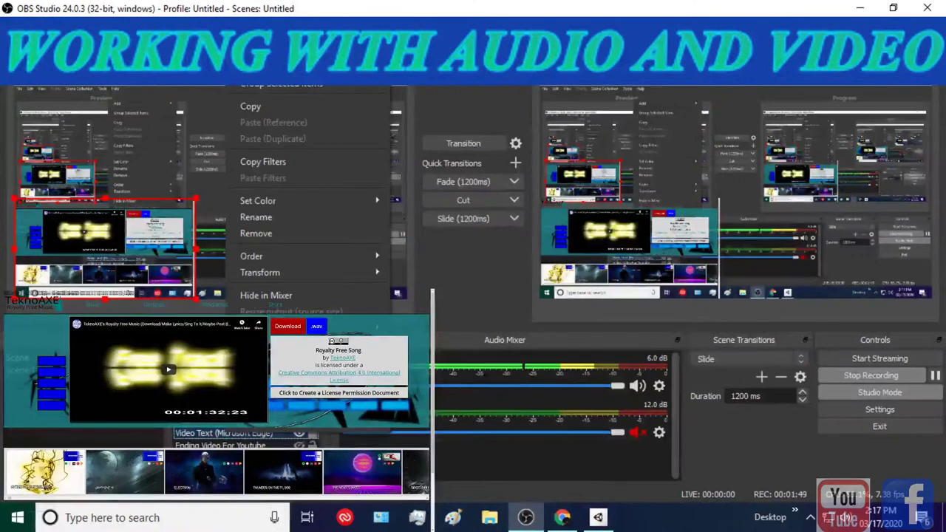
- Inspect the Scroll filter's speed settings on the Video Text (Microsoft Edge) source, then close Filters
left_click(259, 410)
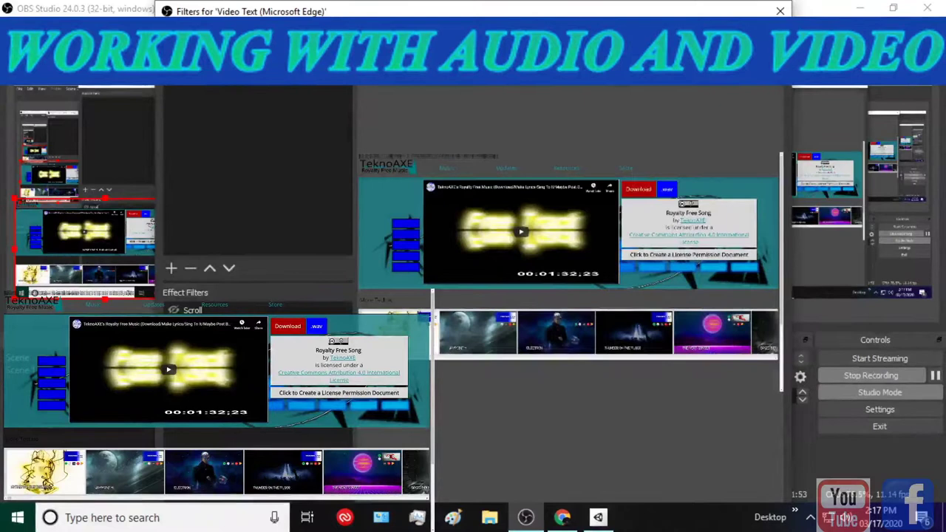
left_click(192, 310)
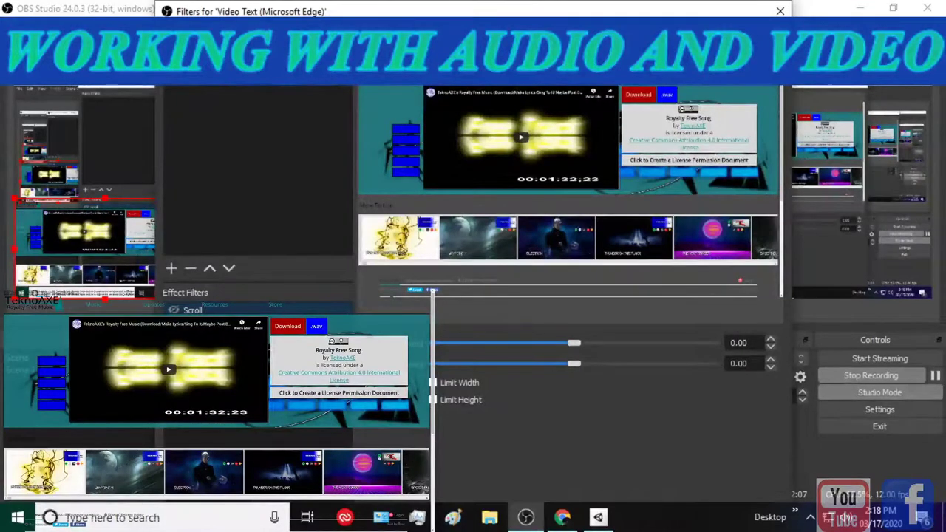
left_click_drag(473, 11, 472, 38)
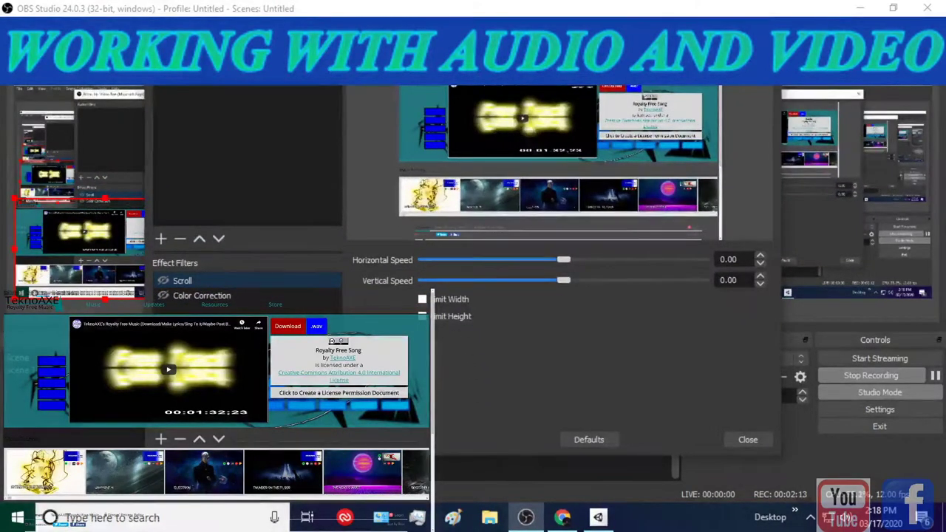
left_click(747, 439)
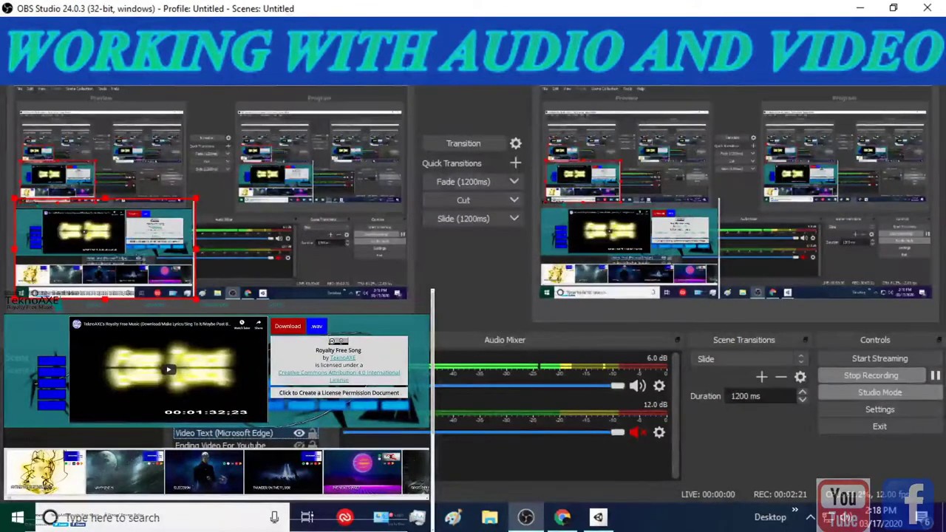
- Replace the Edge browser source's TeknoAXE URL with the pasted Spotify artist address and confirm
right_click(239, 434)
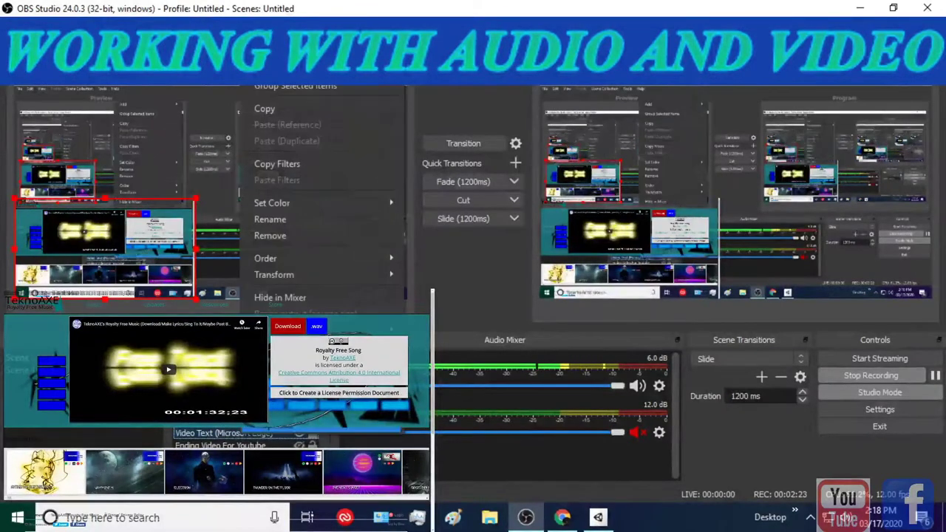
left_click(295, 427)
left_click_drag(492, 305, 336, 306)
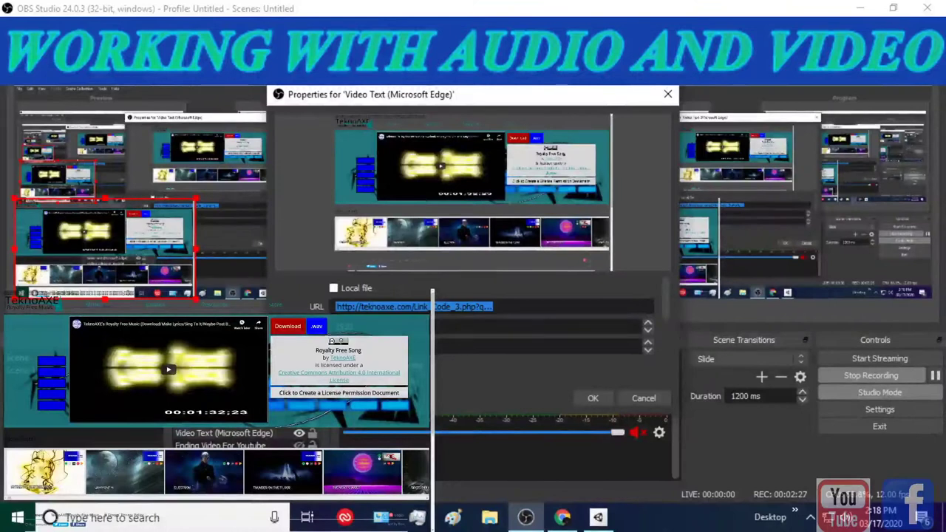
key("BackSpace")
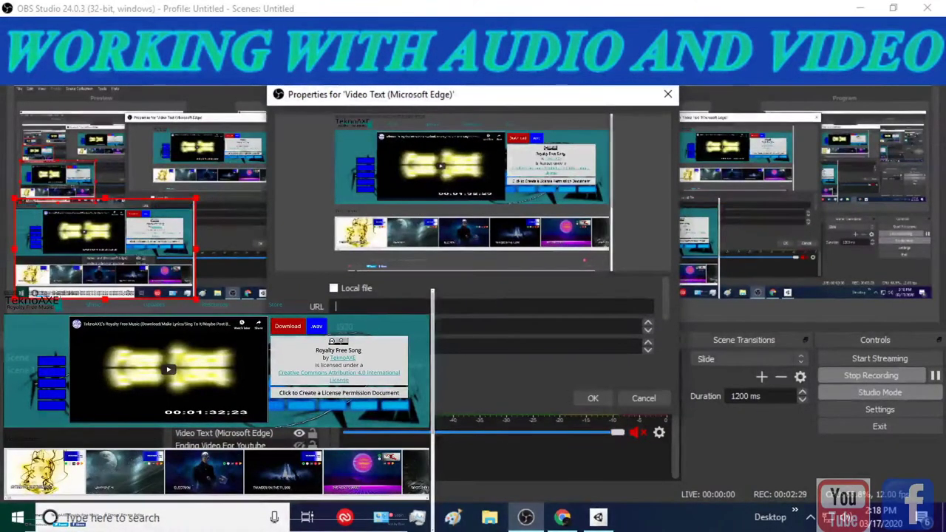
type("http://open.spotify.com/artist/0Hyqsw...")
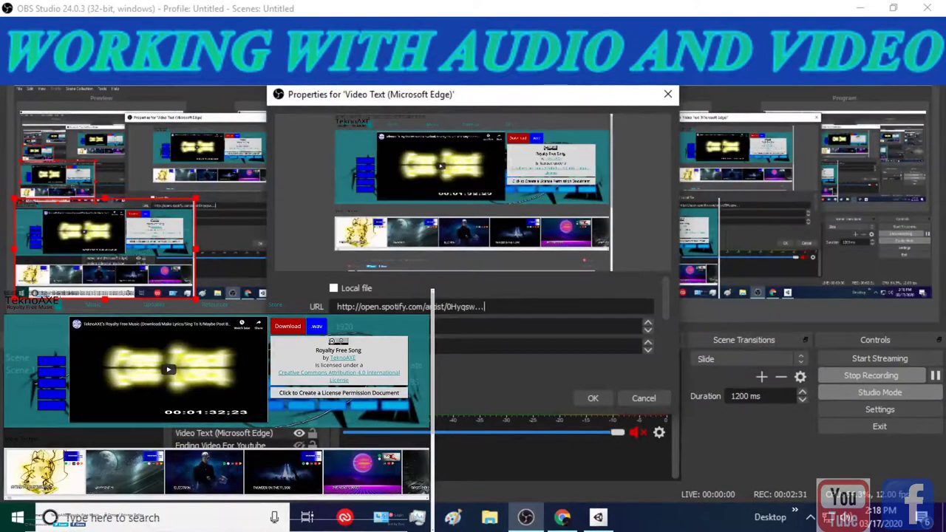
left_click(593, 397)
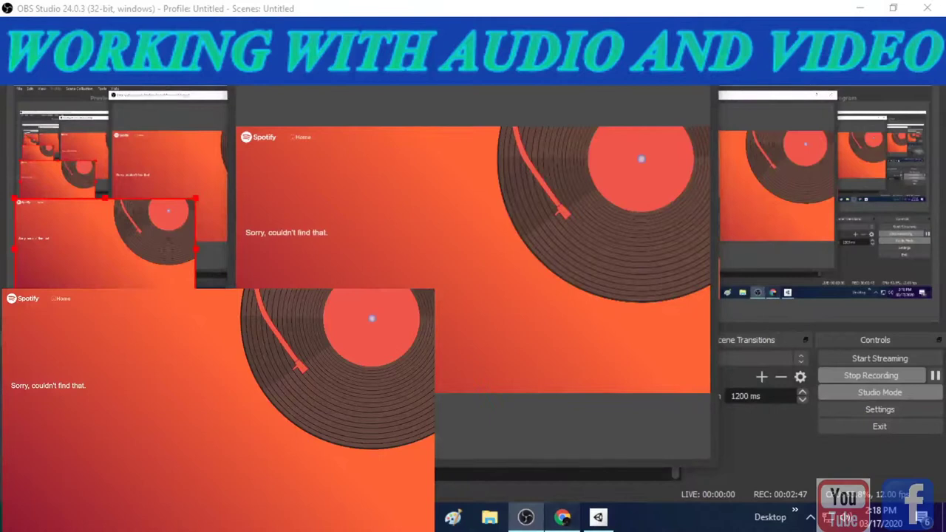
- Check the YouTube track and Unity Hub's installed versions 2019.3.5f1 and 2018.4.19f1, then return to OBS
left_click(562, 517)
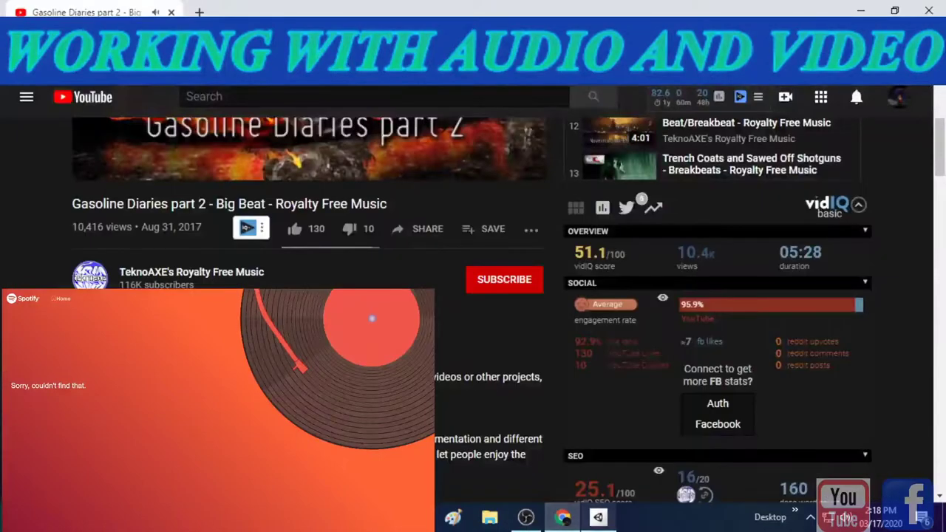
left_click(597, 517)
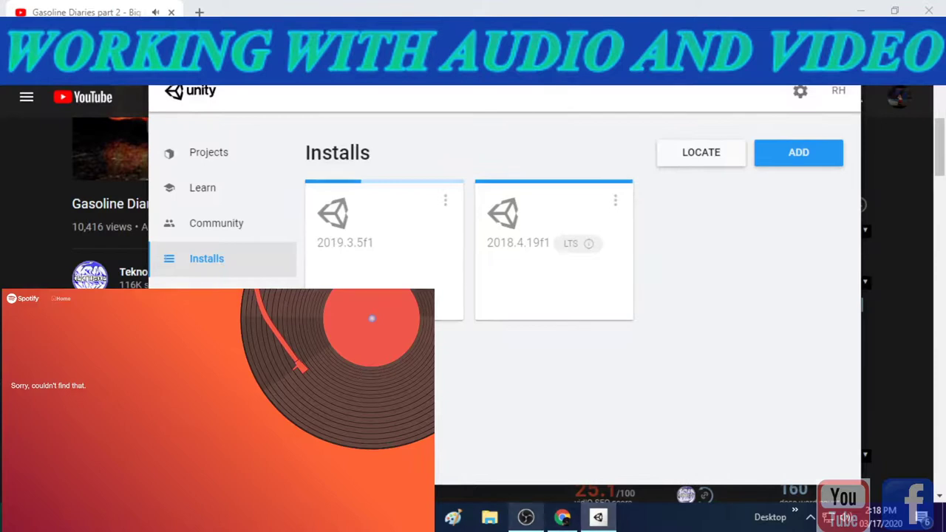
left_click(526, 517)
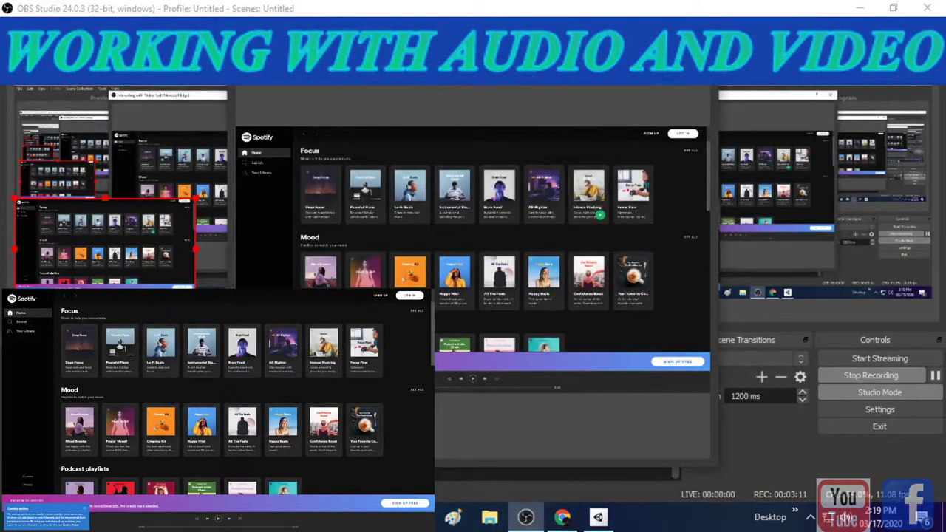
- Scroll down the Spotify page in the interaction window and back up again
scroll(222, 399, "down", 1)
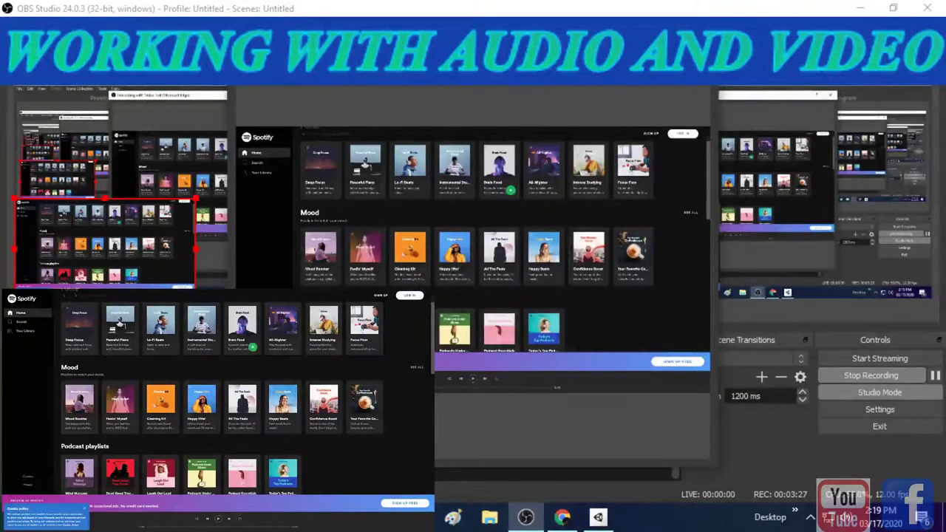
scroll(502, 222, "up", 2)
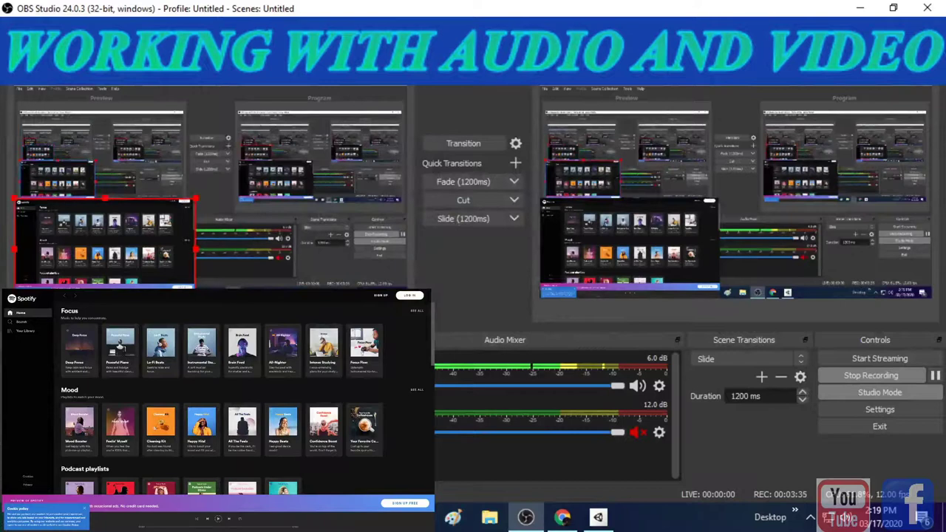
- Open the Edge source's Properties, check the TeknoAXE track on YouTube, then select the Spotify URL
right_click(259, 51)
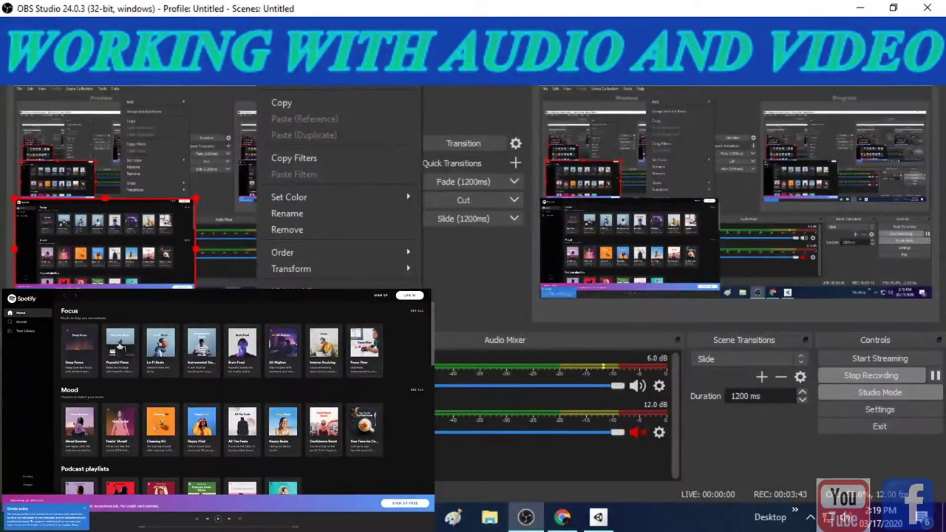
left_click(292, 355)
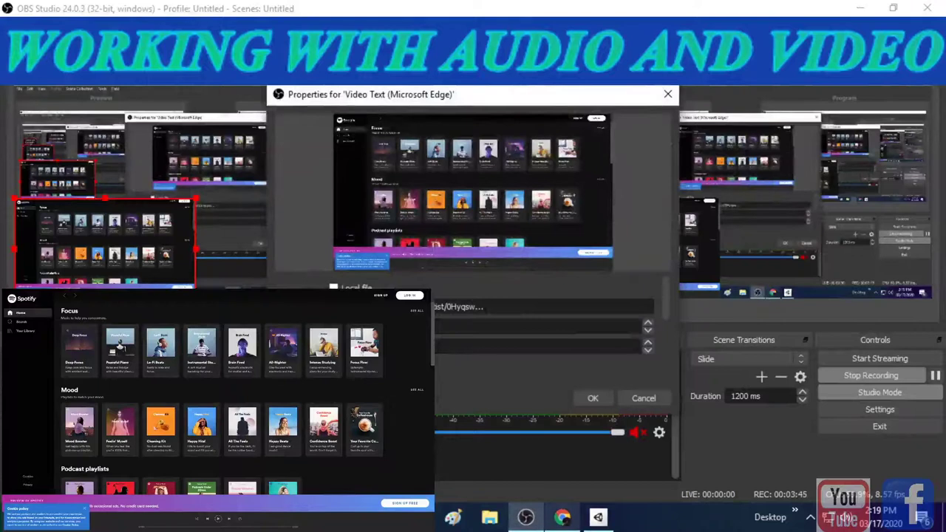
key("alt+Tab")
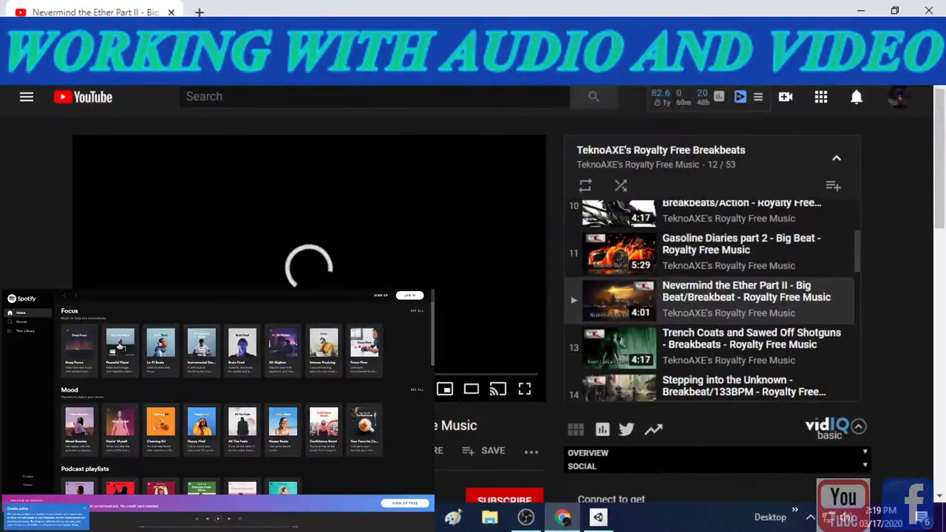
scroll(472, 295, "down", 3)
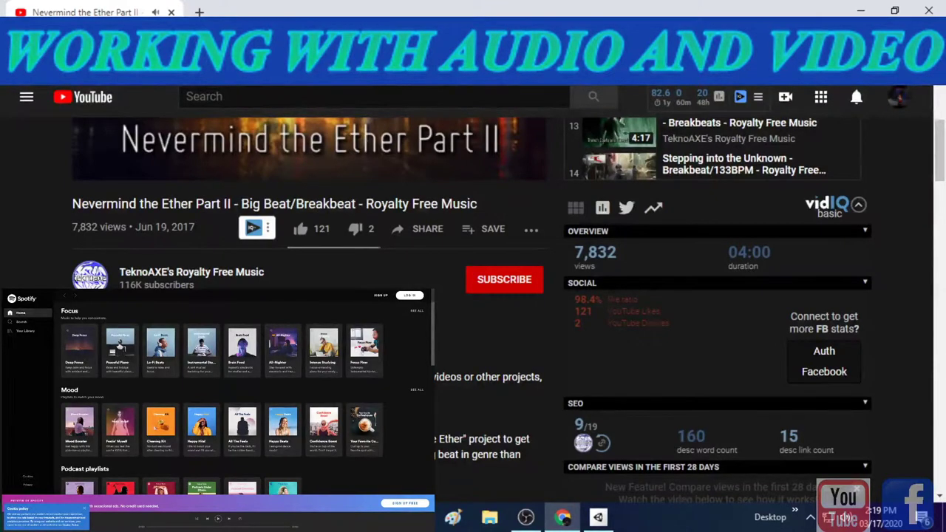
left_click(525, 516)
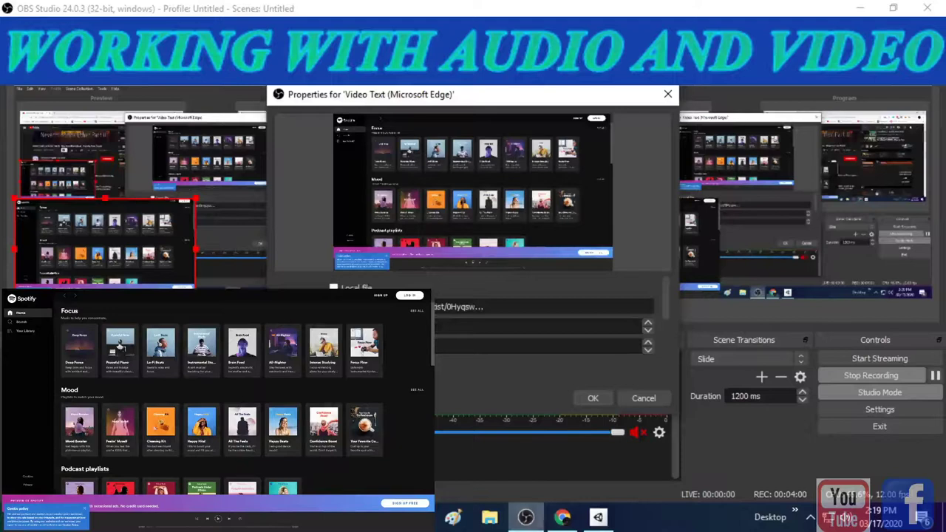
left_click(458, 306)
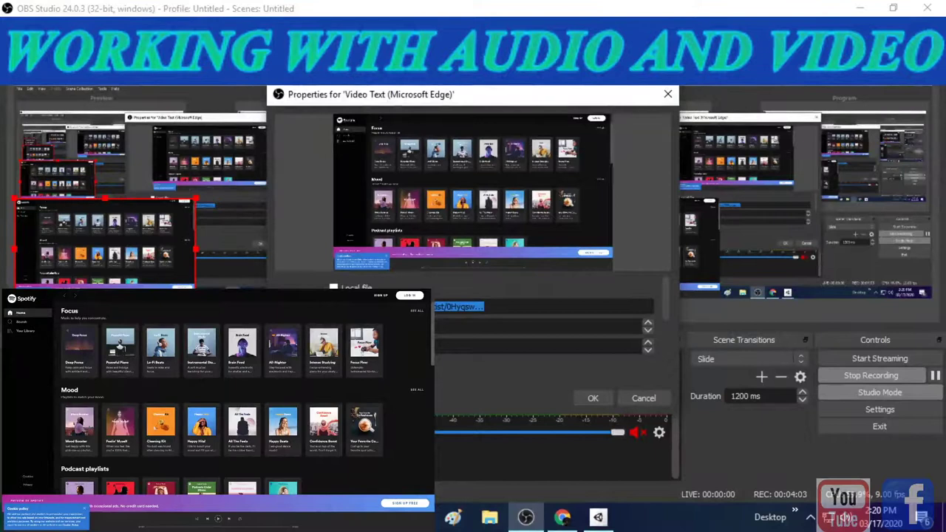
- Paste the Facebook login address over the Spotify URL in the source properties
key("ctrl+v")
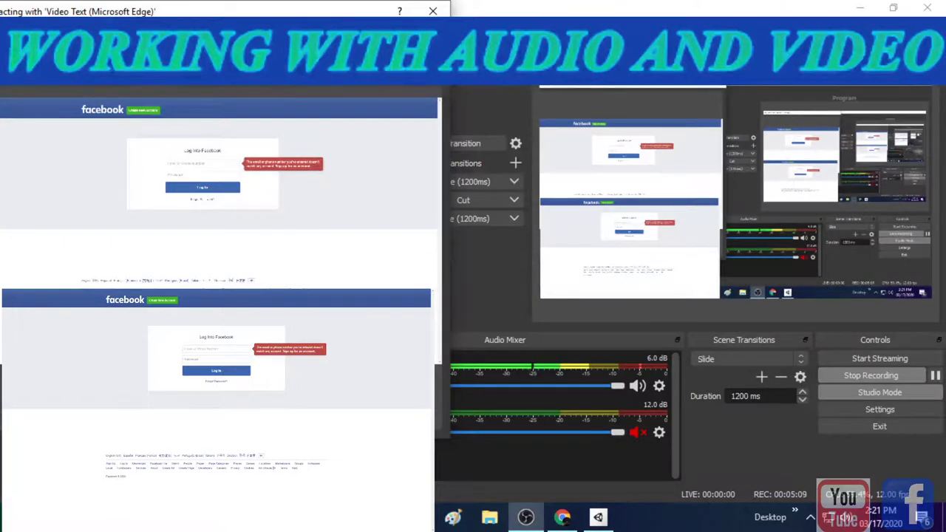
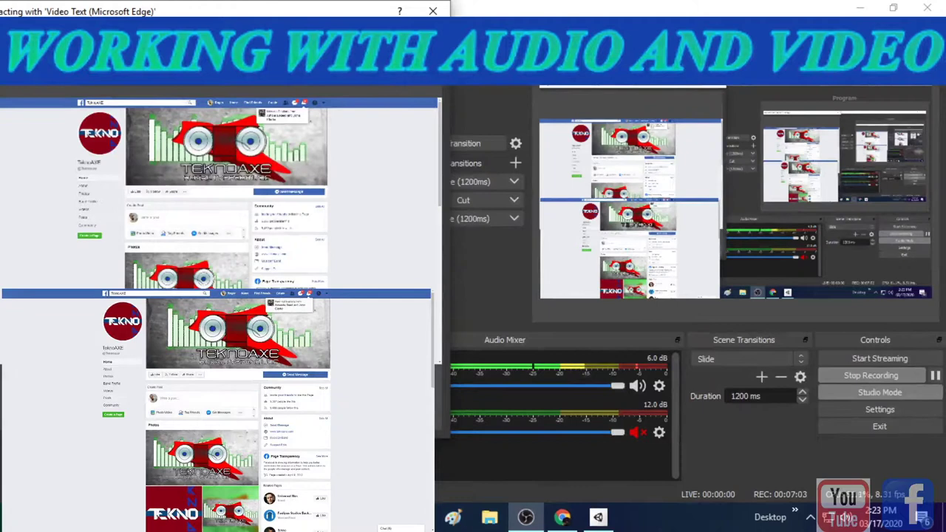
- Scroll the TeknoAXE Facebook page past Photos, Videos and Posts to the Waypoint M and Tangled Weave posts
scroll(222, 317, "down", 2)
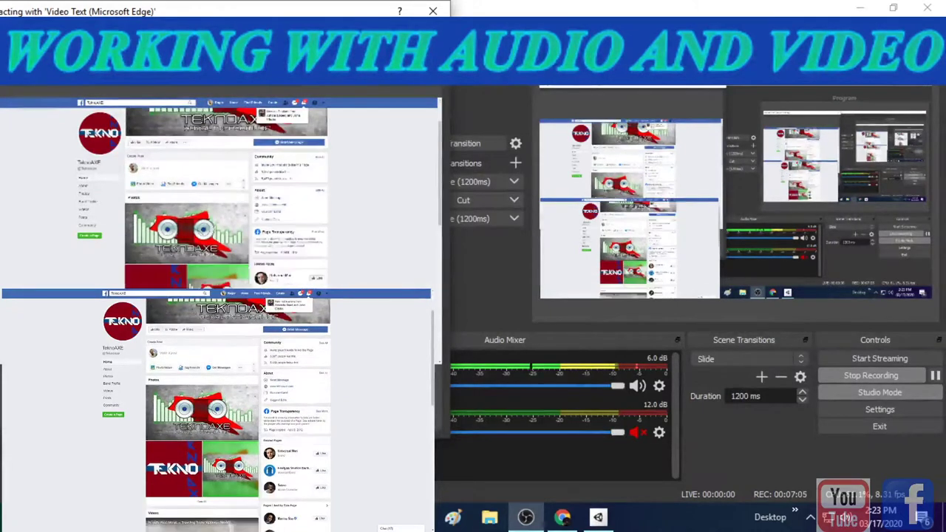
scroll(222, 317, "down", 2)
scroll(221, 317, "down", 2)
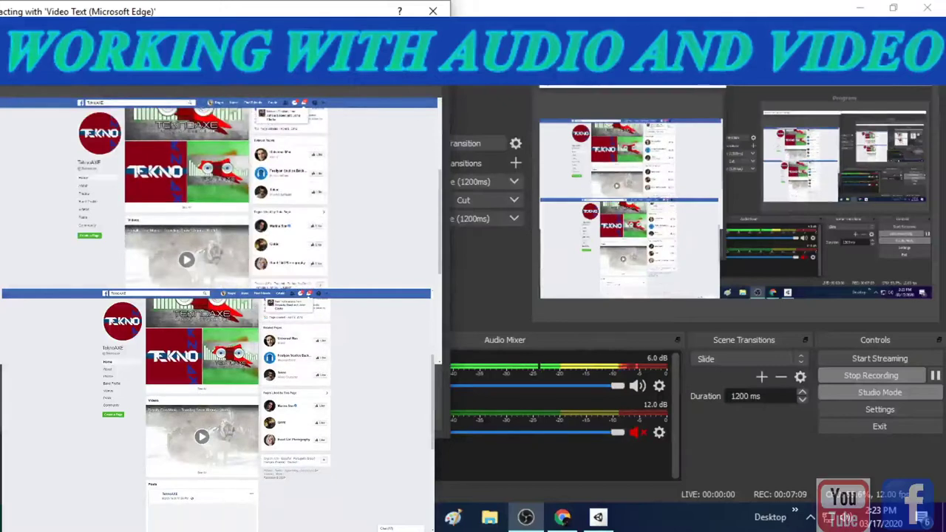
scroll(221, 318, "down", 2)
scroll(222, 317, "down", 2)
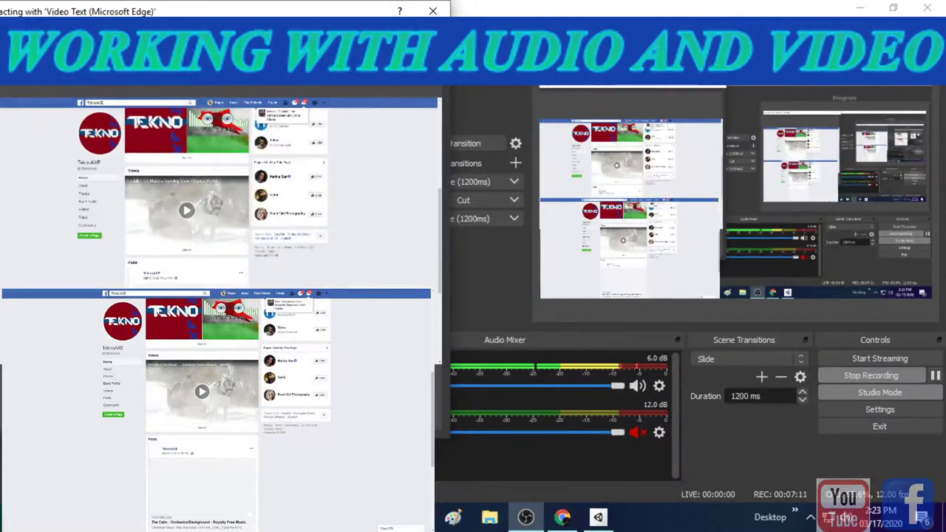
scroll(221, 318, "down", 2)
scroll(222, 318, "down", 2)
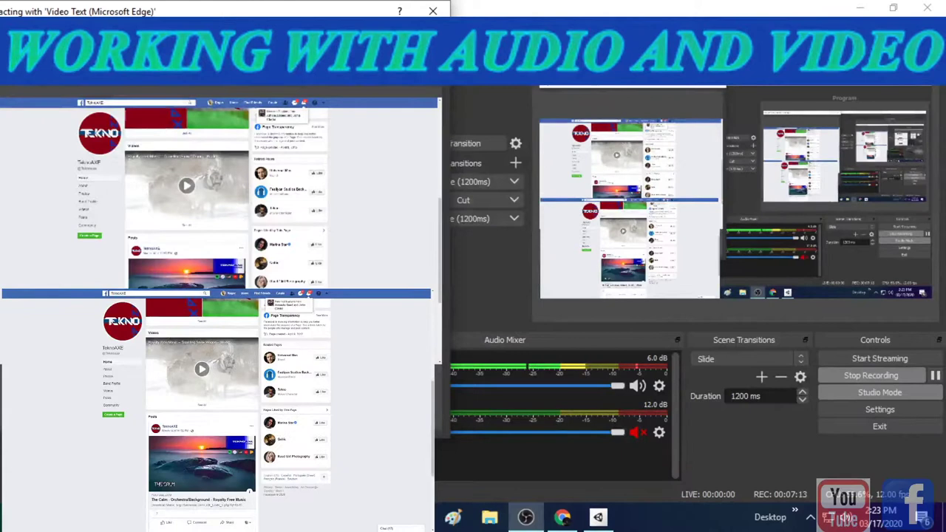
scroll(222, 317, "down", 2)
scroll(221, 318, "down", 2)
scroll(222, 318, "down", 2)
scroll(221, 318, "down", 2)
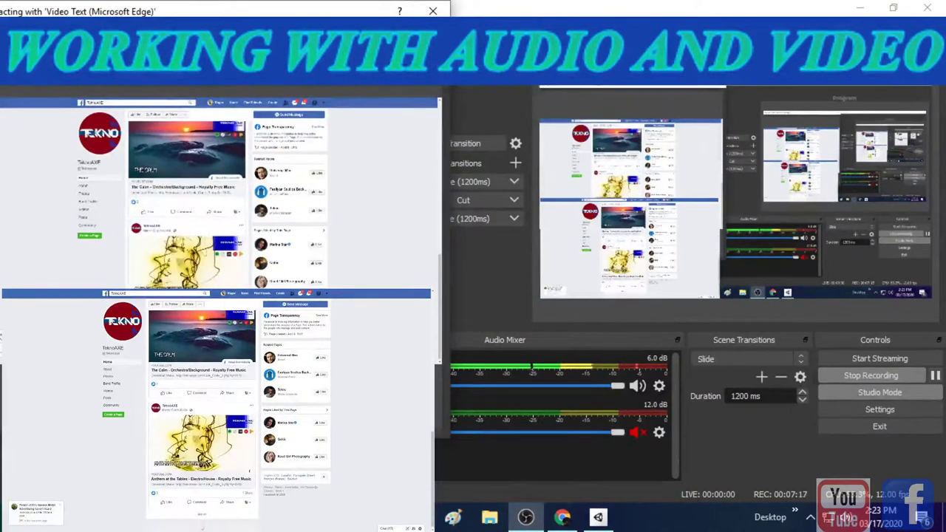
scroll(221, 317, "down", 2)
scroll(222, 317, "down", 2)
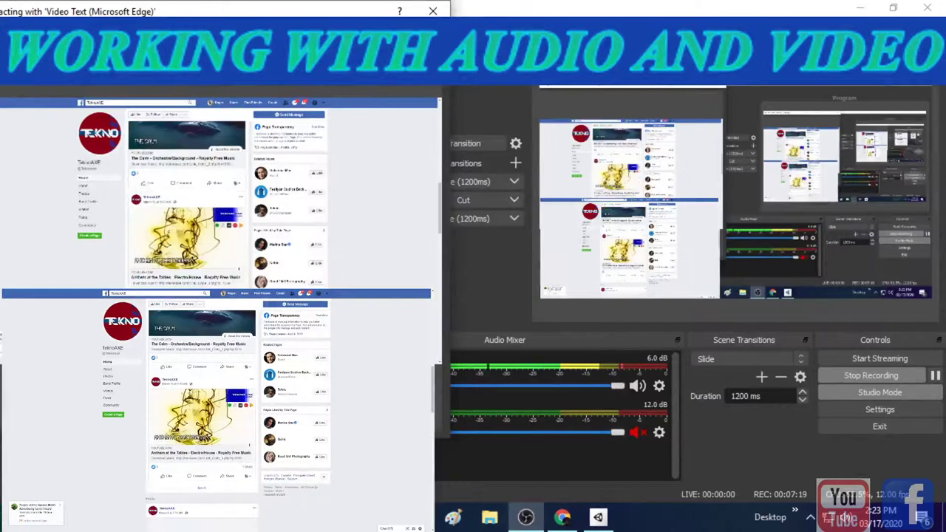
scroll(222, 318, "down", 2)
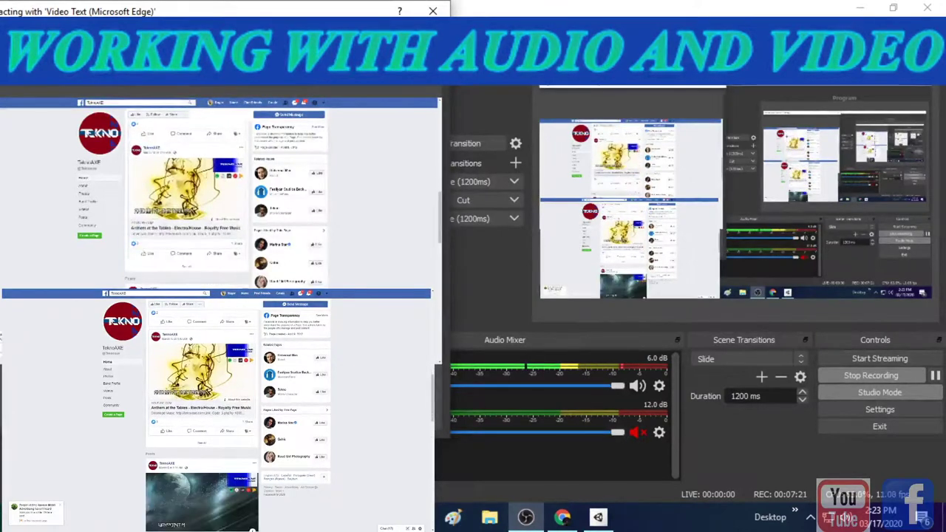
scroll(222, 318, "down", 2)
scroll(222, 318, "down", 2)
scroll(222, 318, "down", 2)
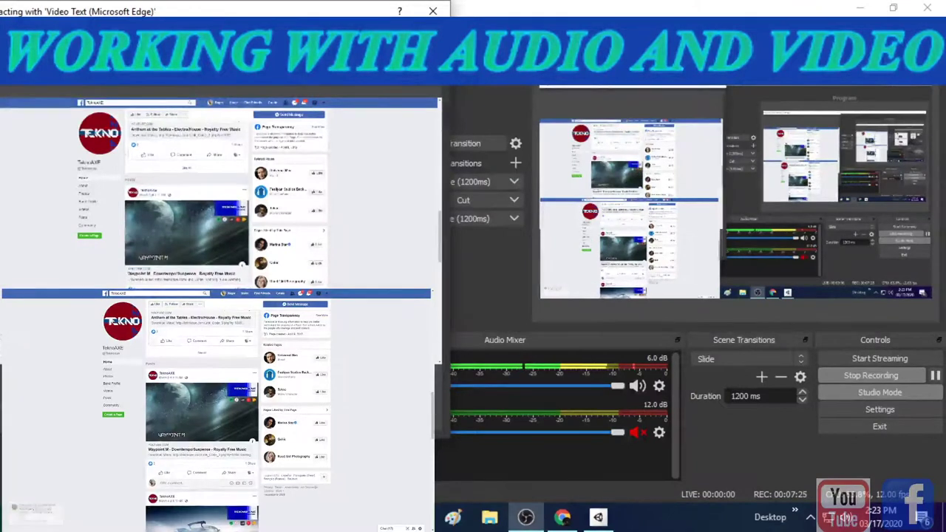
scroll(222, 318, "down", 2)
scroll(221, 318, "down", 2)
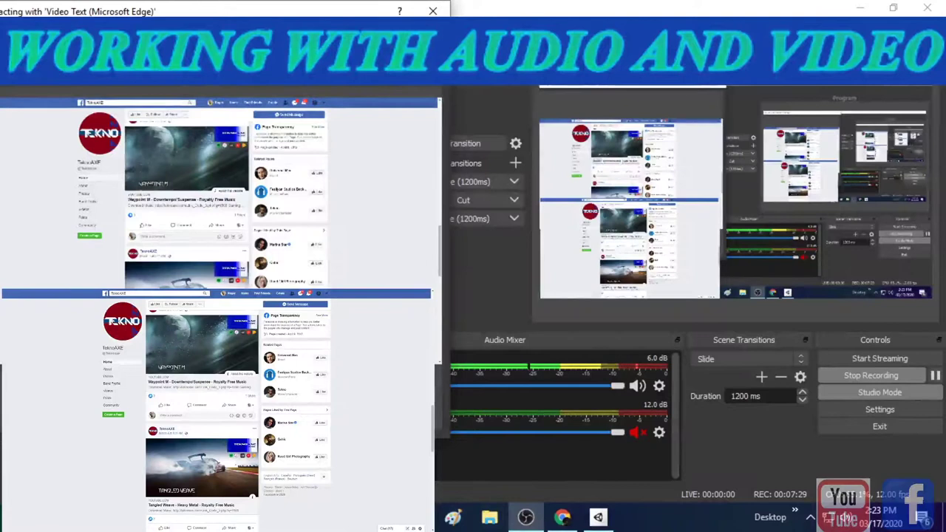
mouse_move(598, 517)
mouse_move(526, 517)
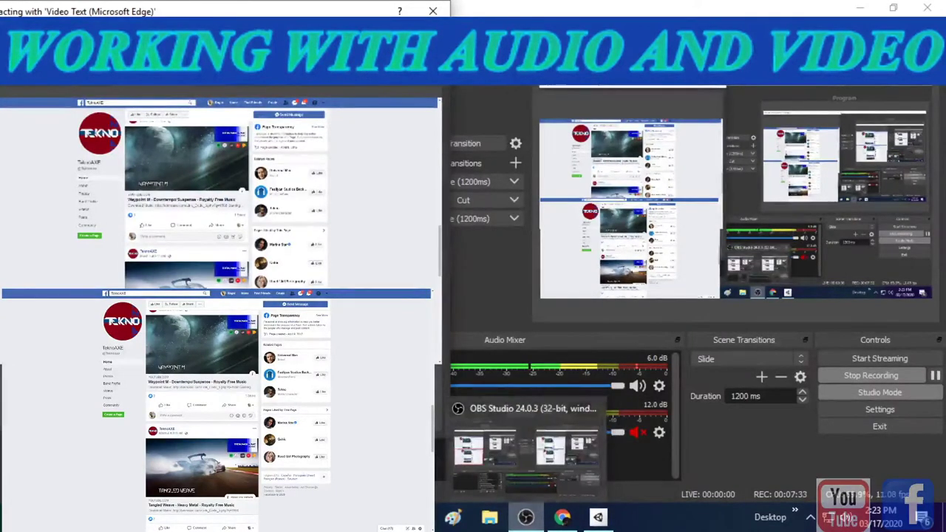
- Reposition the 'Interacting with Video Text' window toward the centre, then close it
left_click_drag(261, 12, 690, 144)
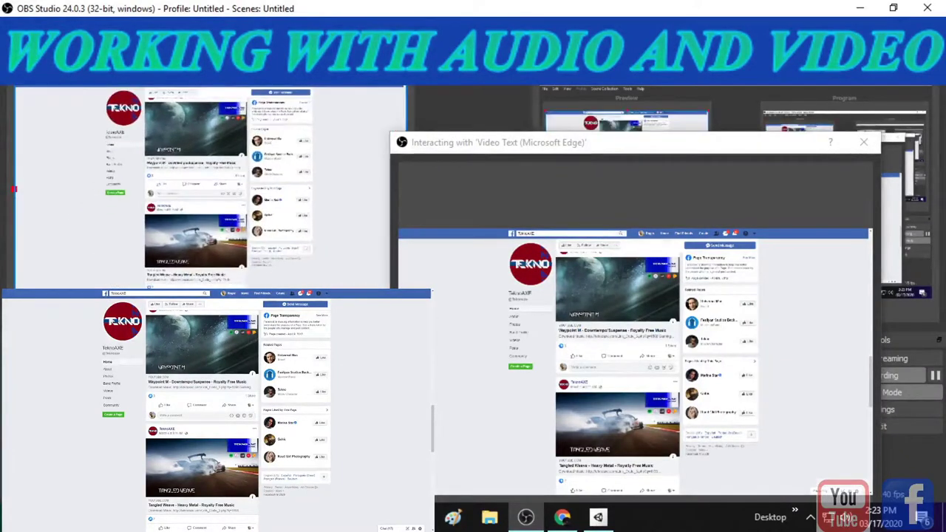
left_click_drag(588, 146, 425, 122)
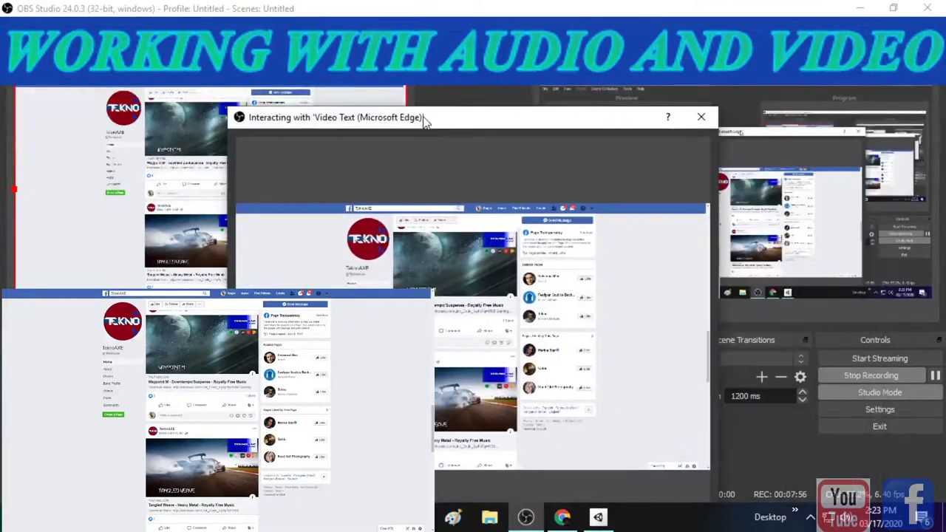
left_click(701, 117)
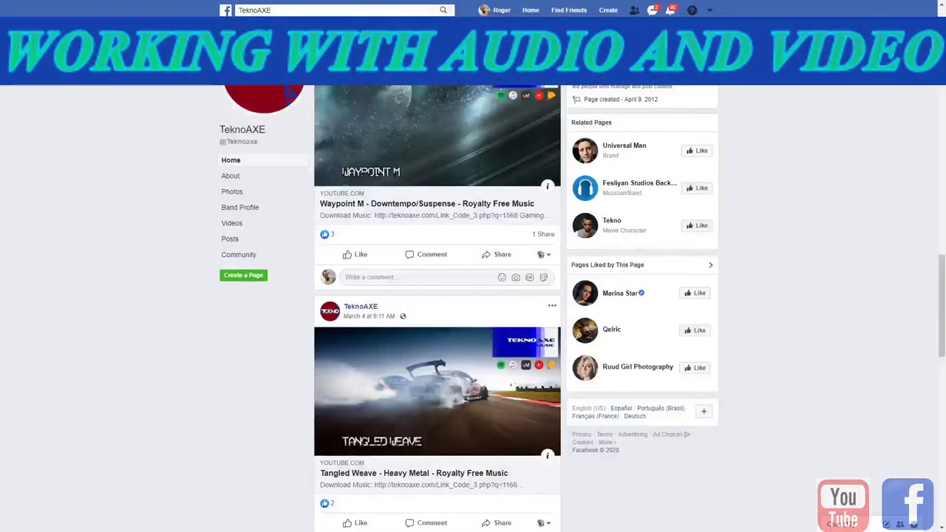
- Scroll the TeknoAXE music feed down to Thunder on the Floor and back up
scroll(437, 295, "down", 1)
scroll(437, 296, "down", 3)
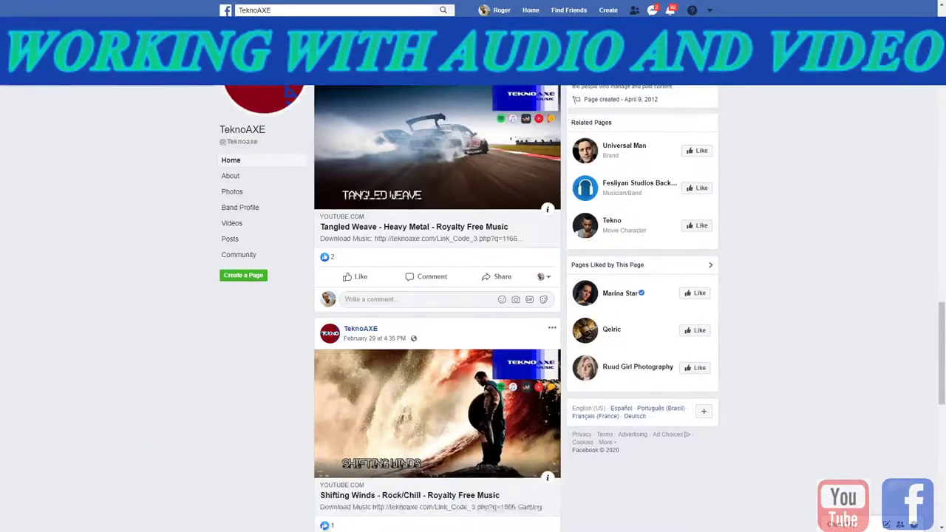
scroll(437, 295, "down", 3)
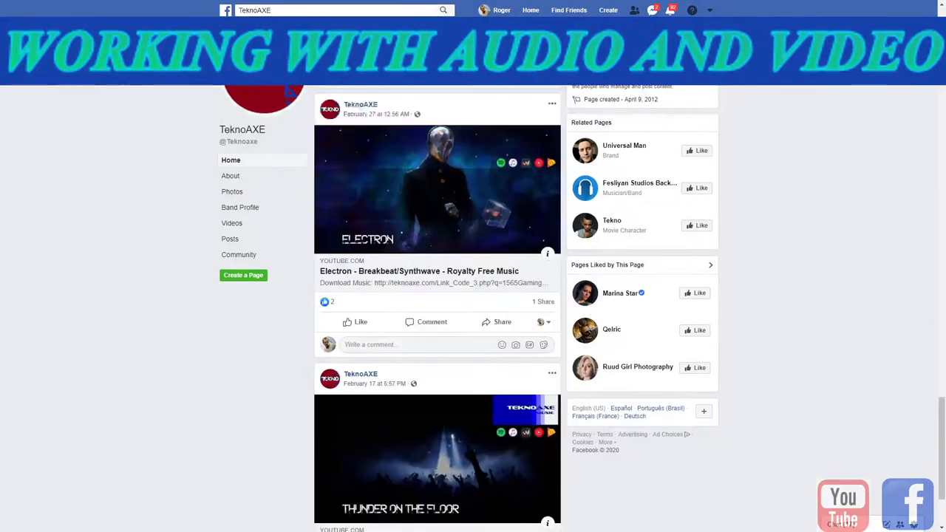
scroll(437, 295, "down", 2)
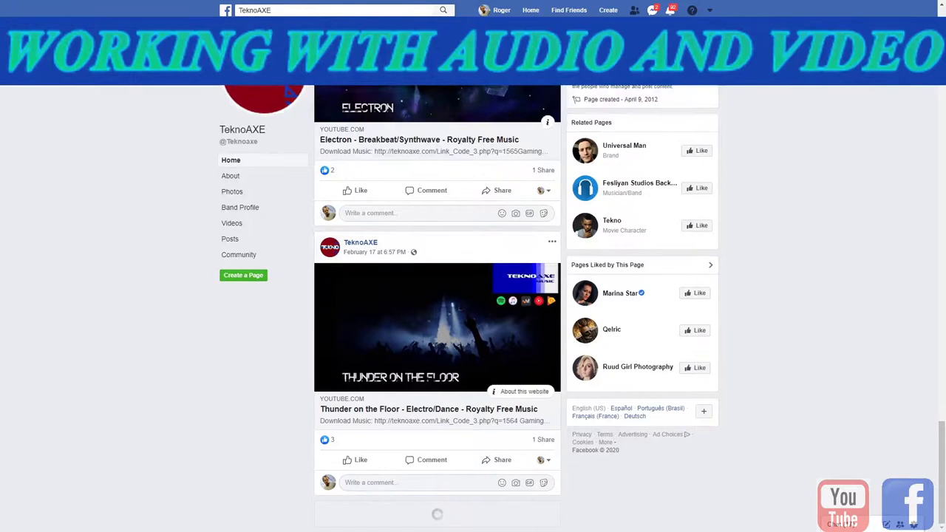
scroll(438, 307, "up", 3)
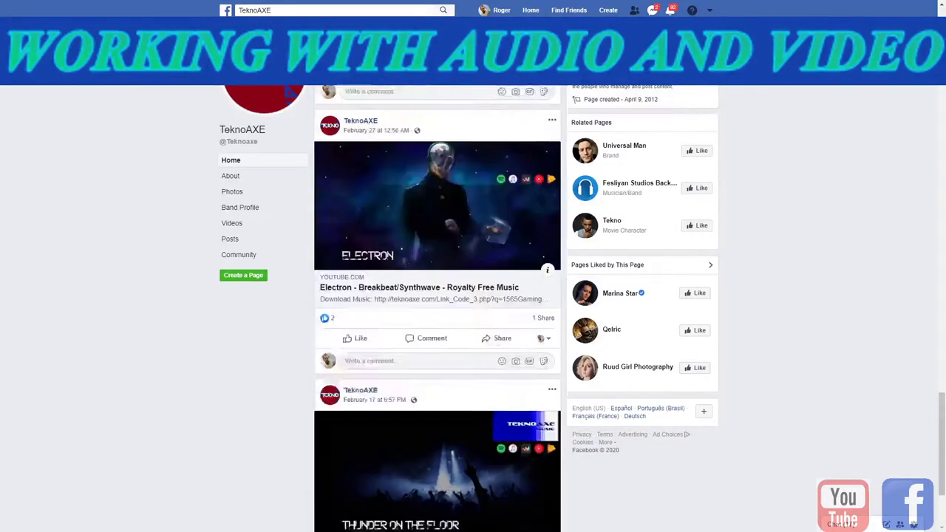
scroll(437, 308, "up", 10)
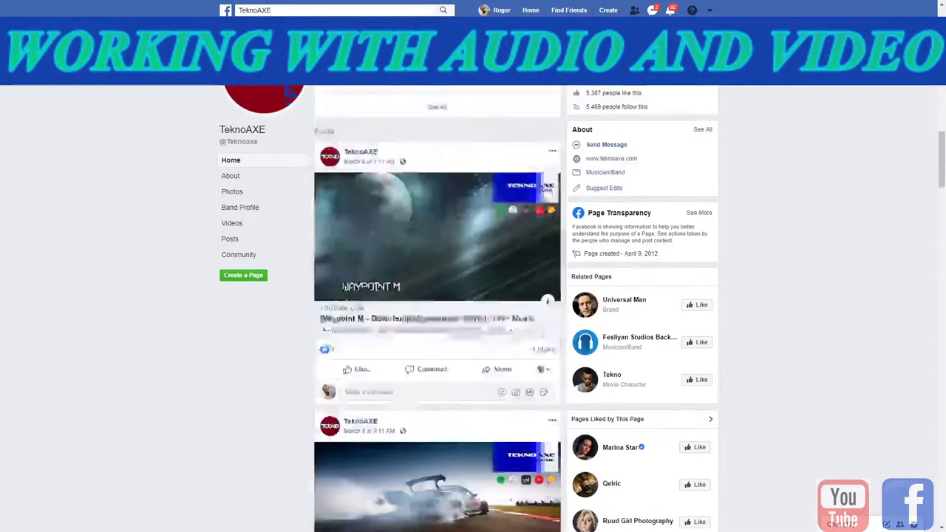
scroll(438, 308, "up", 8)
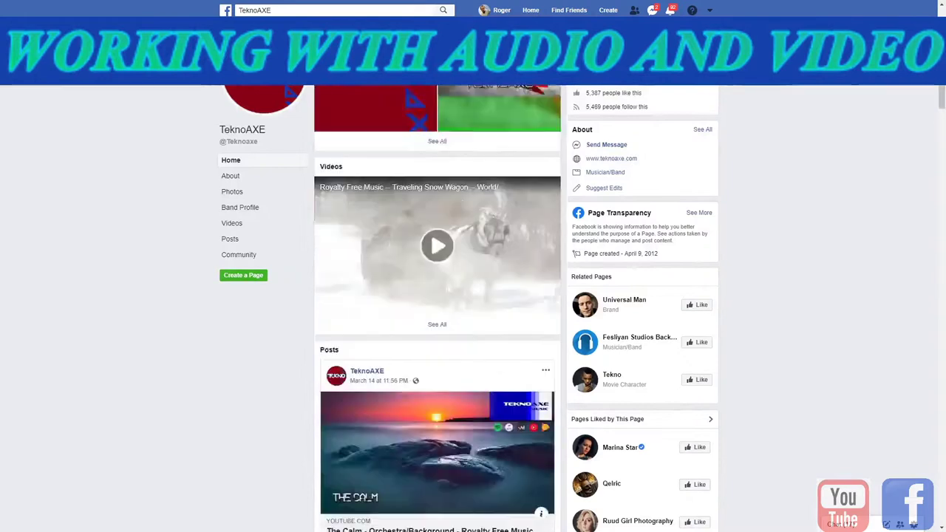
scroll(437, 307, "up", 4)
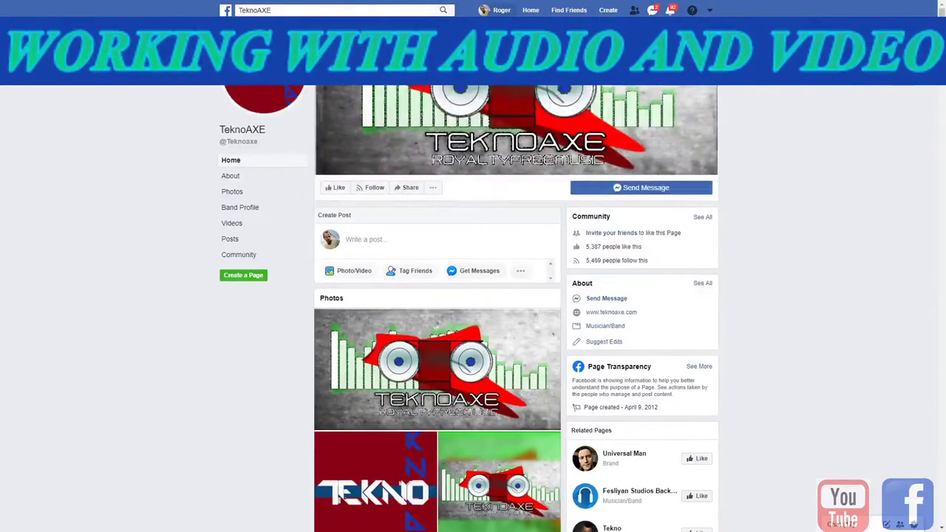
scroll(438, 308, "down", 2)
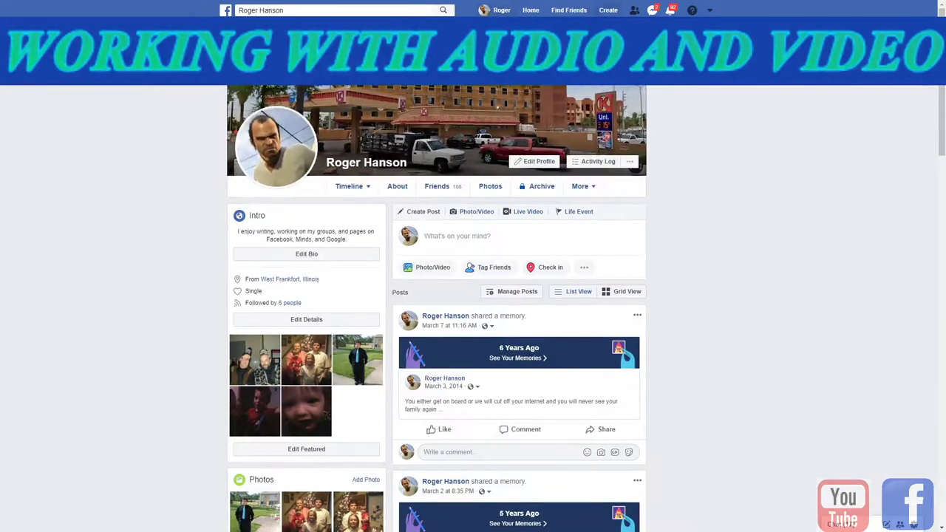
- Reload the Facebook profile with F5 and scroll through its timeline
key("F5")
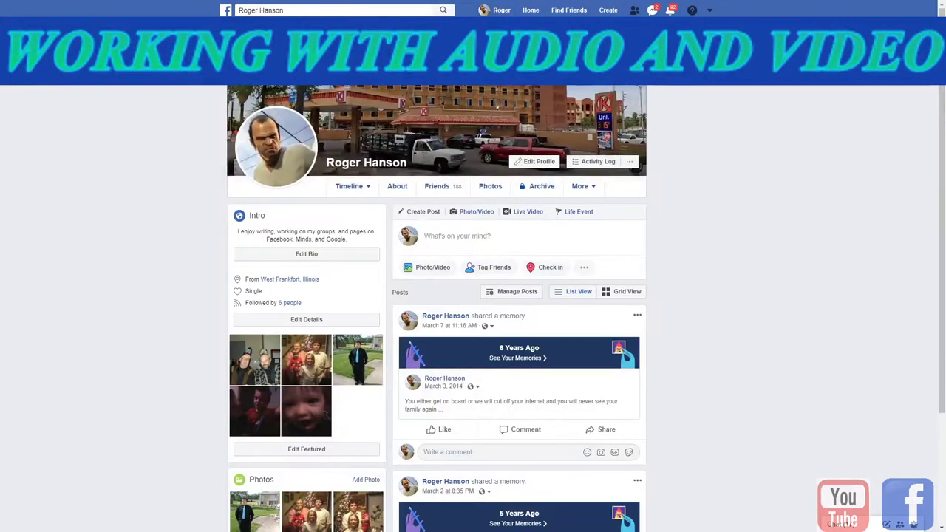
scroll(473, 310, "down", 2)
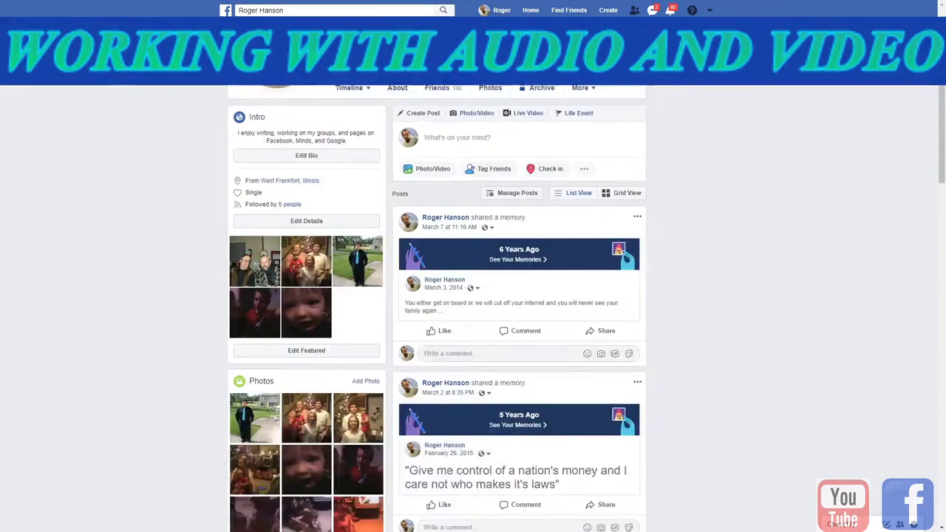
scroll(472, 311, "down", 2)
scroll(473, 311, "up", 3)
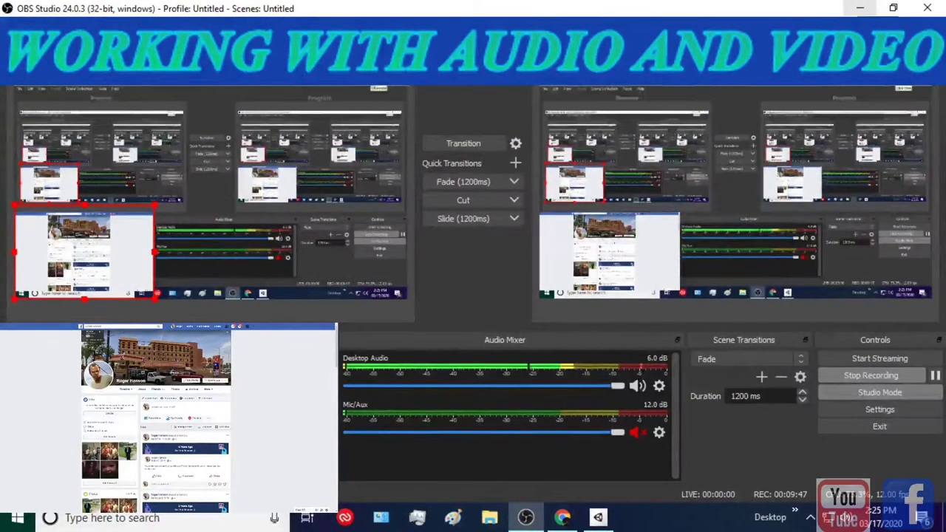
- Minimize OBS and the Chrome YouTube window so Unity Hub's Installs page shows
left_click(860, 9)
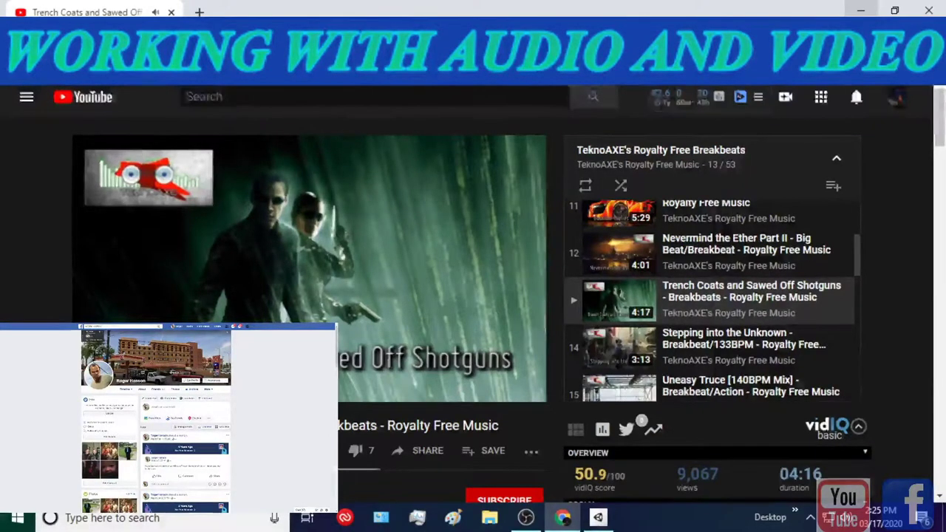
left_click(859, 10)
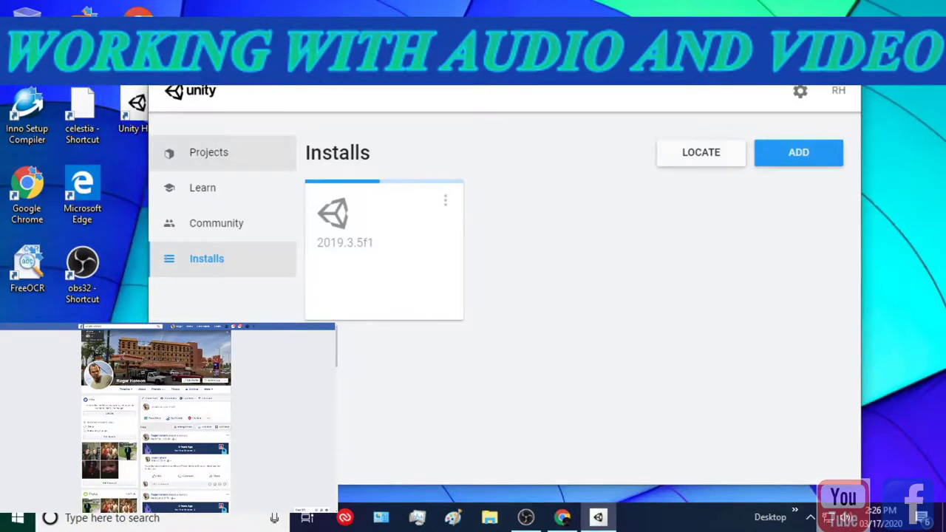
- Check Unity Hub's Projects and Installs lists, showing editor 2019.3.5f1, then bring up File Explorer
left_click(209, 152)
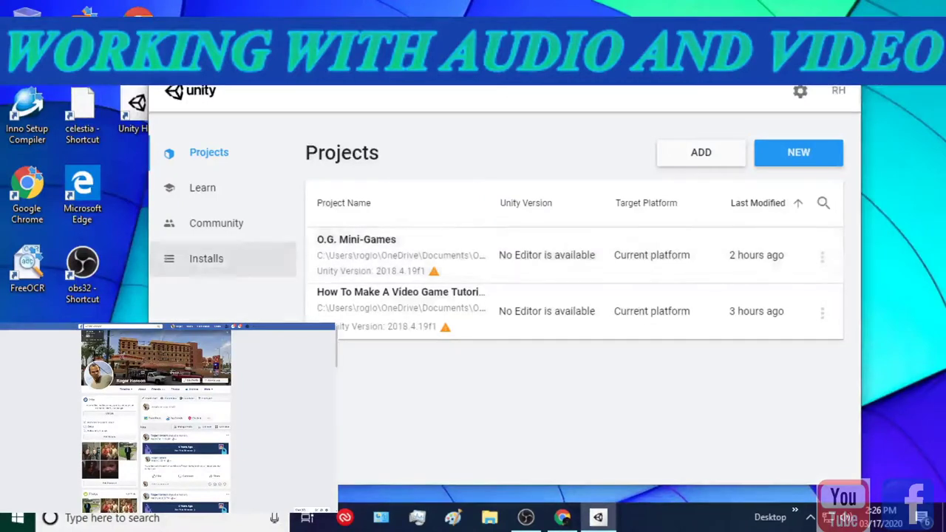
left_click(206, 258)
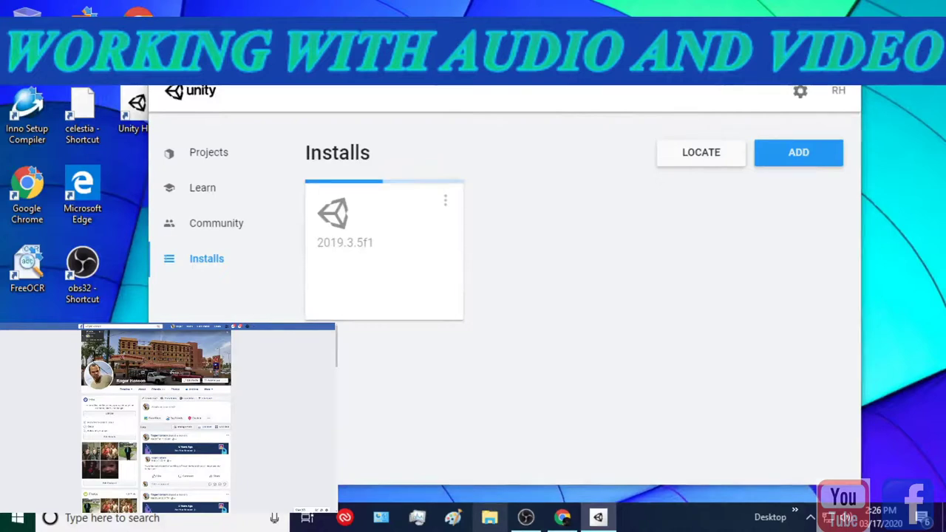
left_click(489, 517)
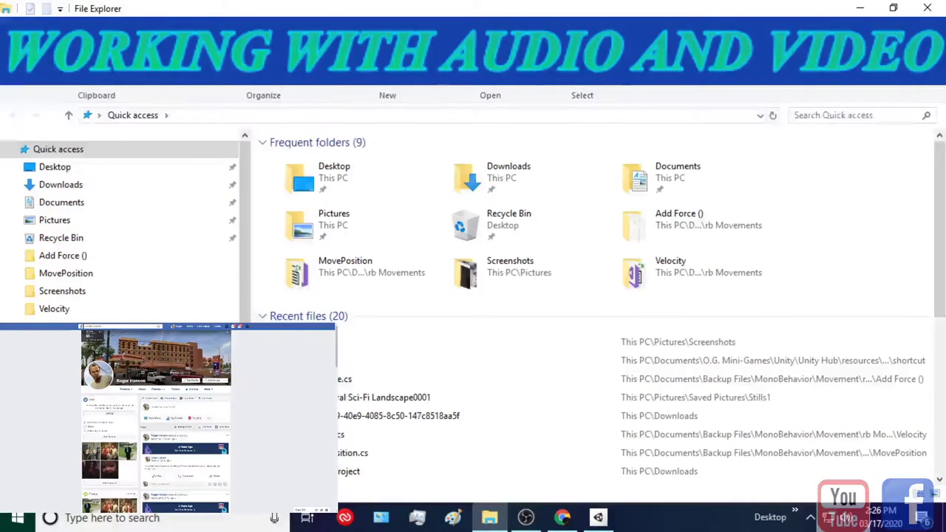
- View the UnityHubSetup and UnitySetup32-5.6.7f1 installers in Downloads\Unity, then go back
scroll(591, 316, "down", 1)
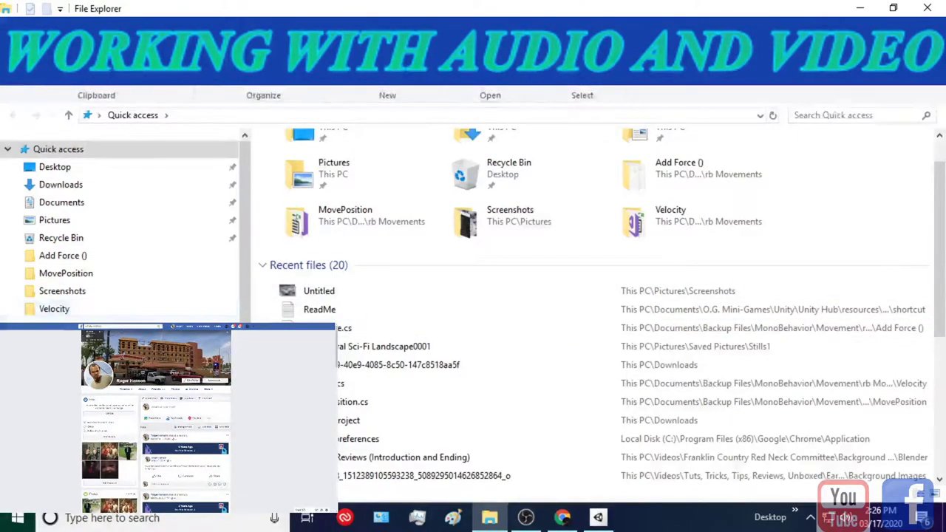
left_click(61, 184)
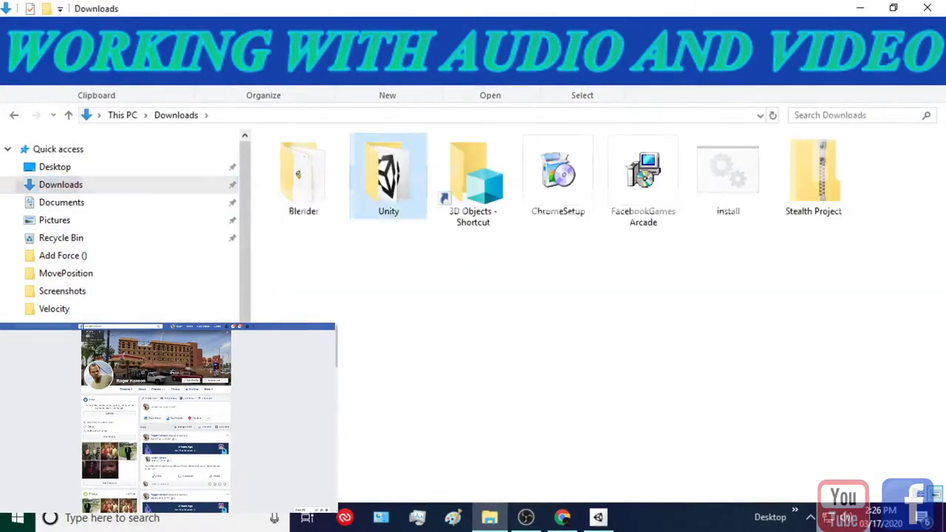
double_click(388, 177)
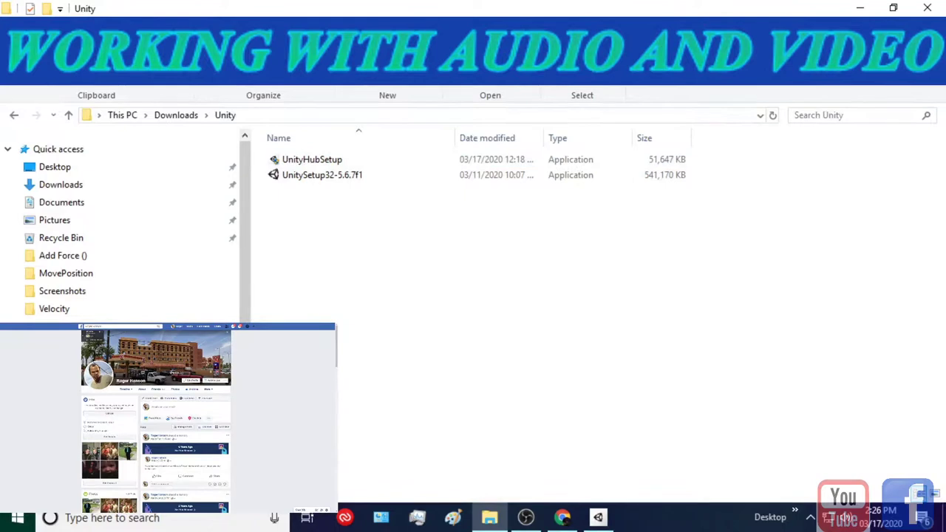
key("alt+Left")
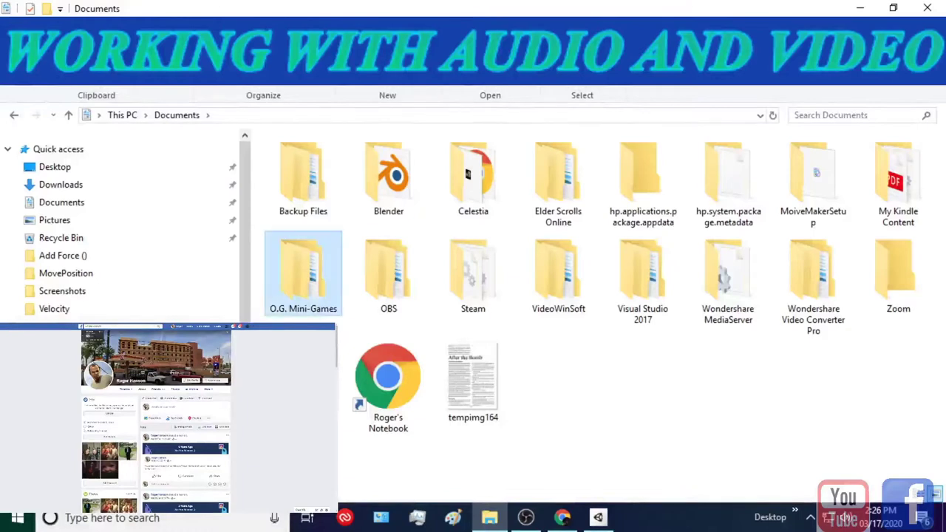
double_click(303, 274)
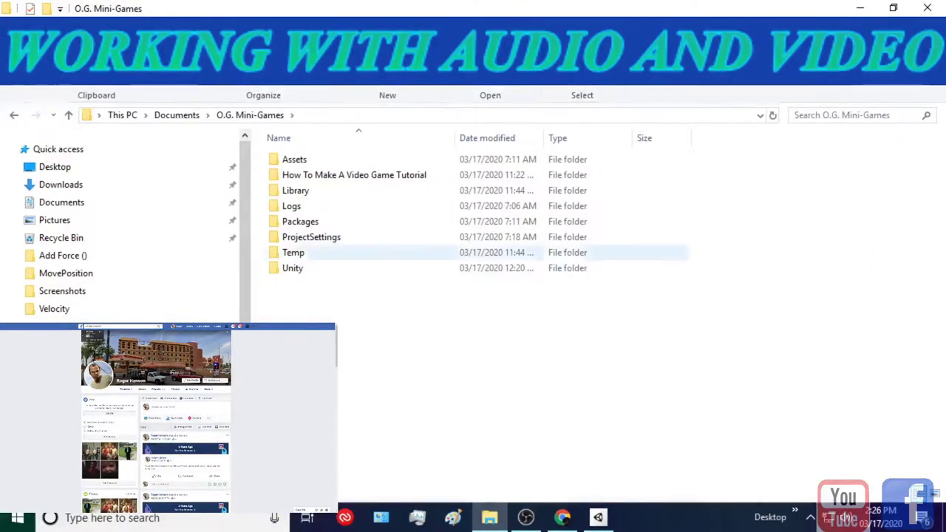
double_click(292, 267)
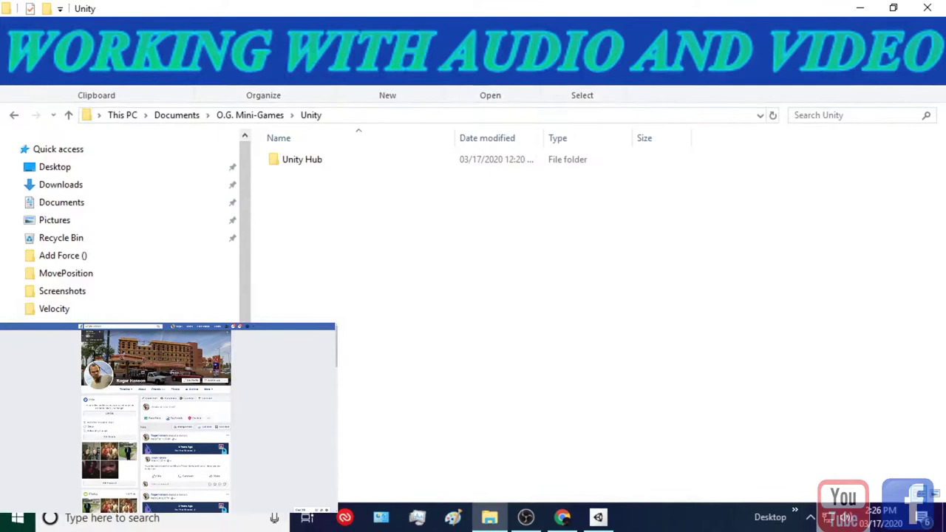
double_click(302, 159)
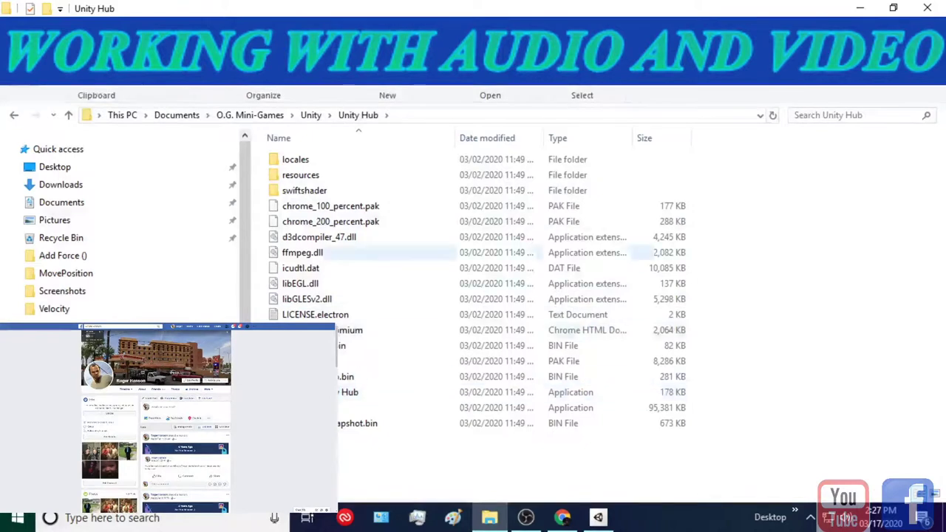
double_click(295, 159)
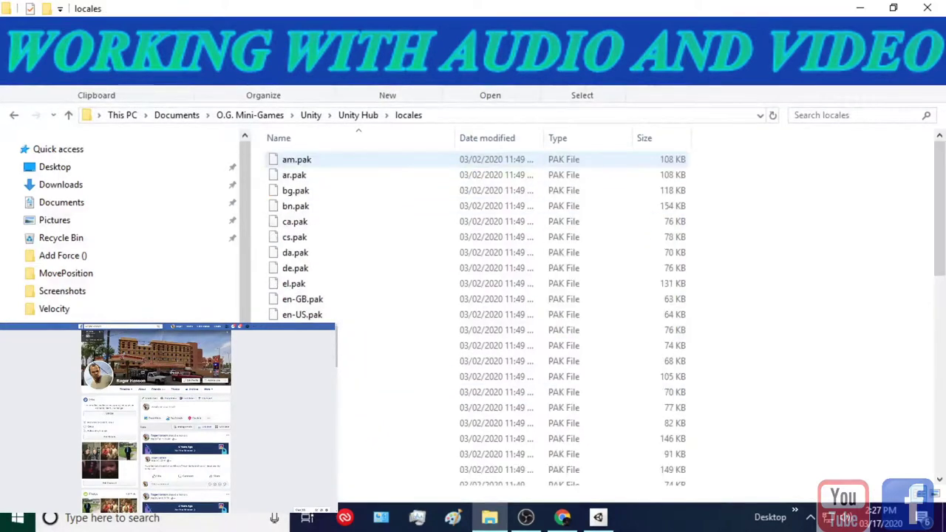
scroll(296, 275, "down", 10)
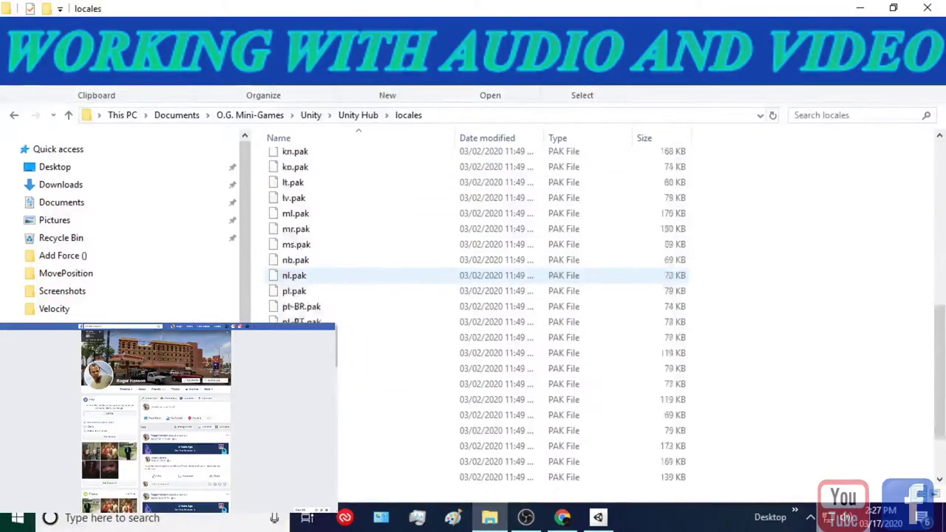
left_click(358, 114)
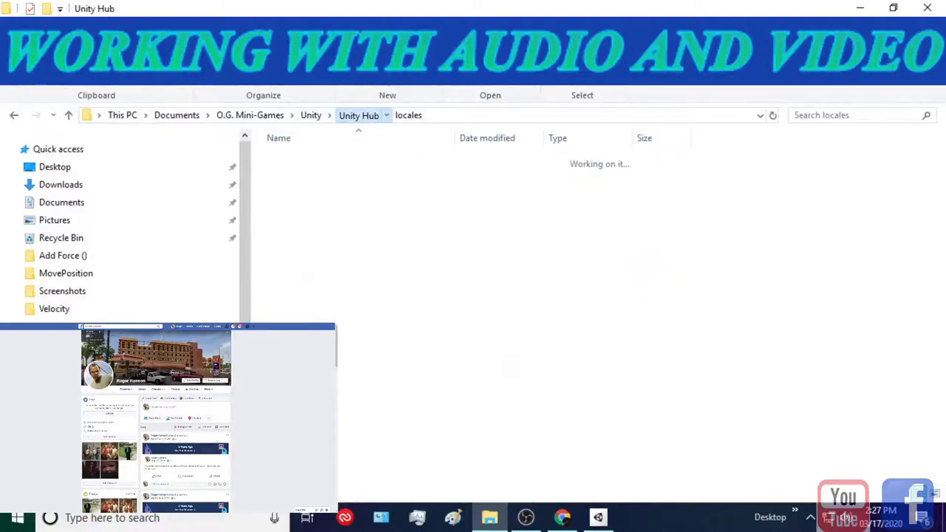
double_click(301, 174)
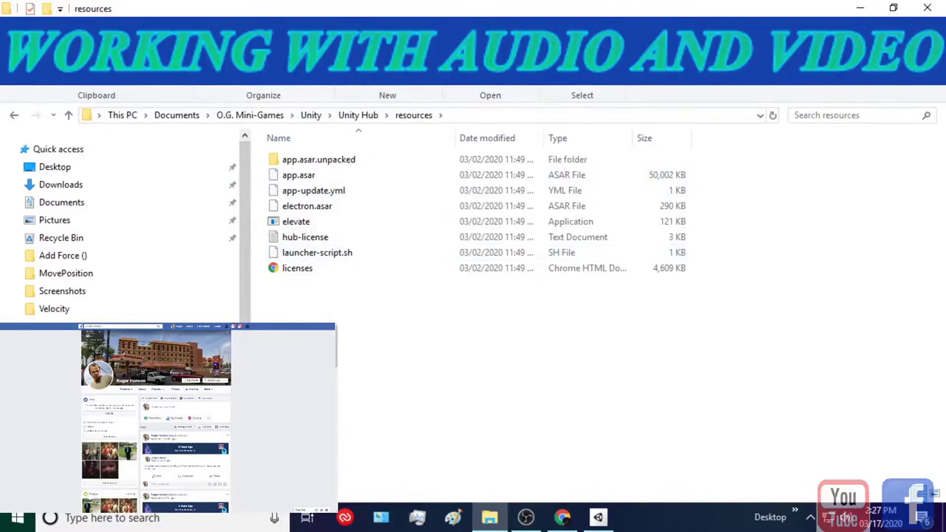
left_click(310, 115)
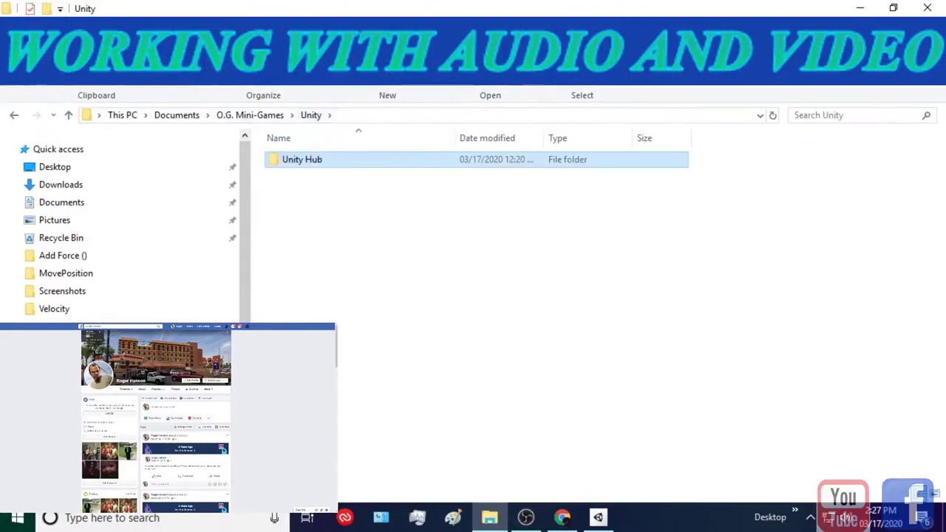
left_click(250, 114)
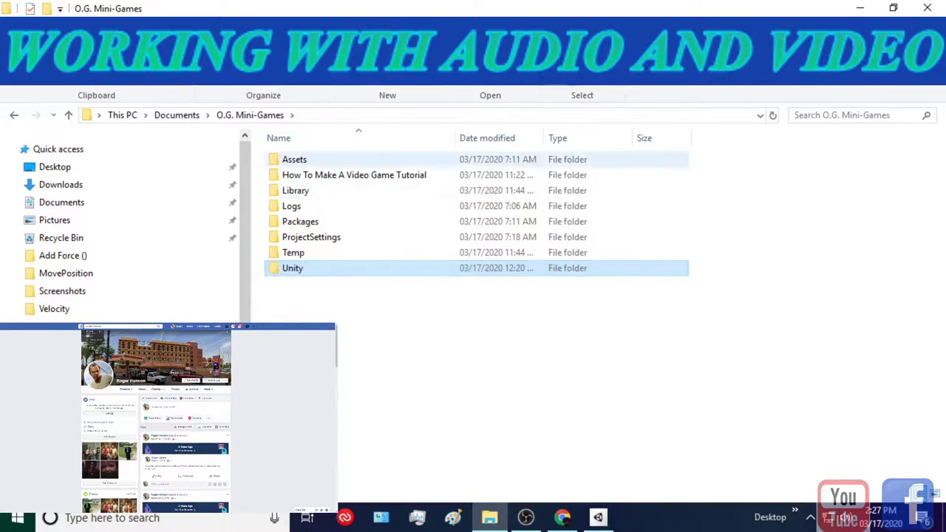
double_click(294, 158)
scroll(473, 225, "down", 2)
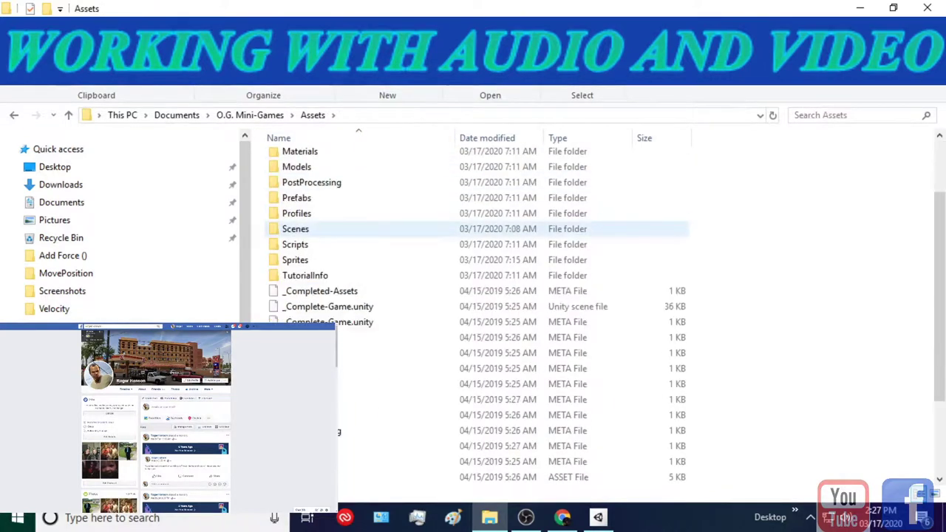
scroll(473, 226, "up", 2)
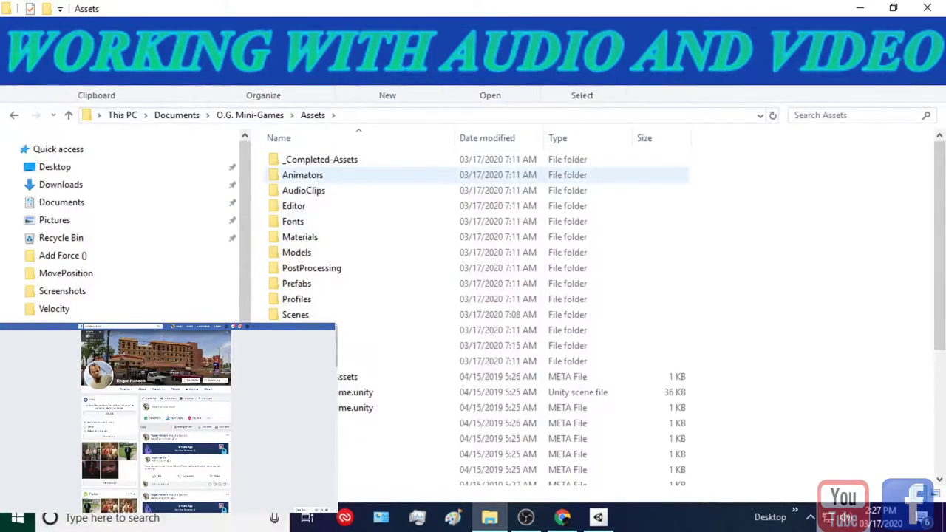
scroll(477, 175, "down", 1)
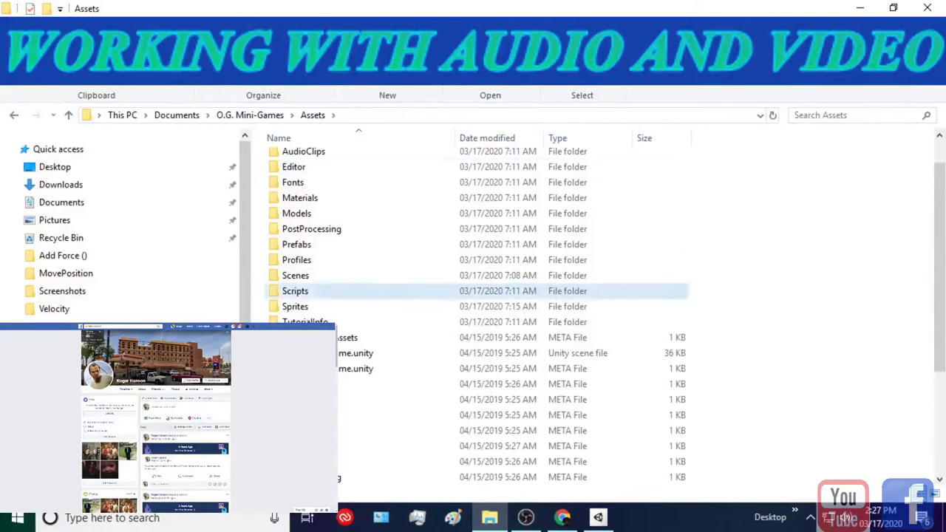
double_click(296, 291)
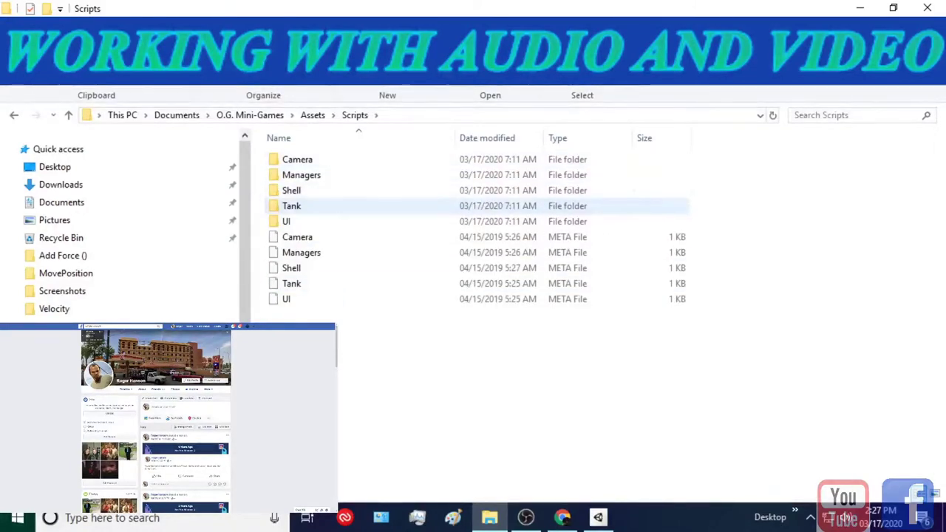
double_click(291, 205)
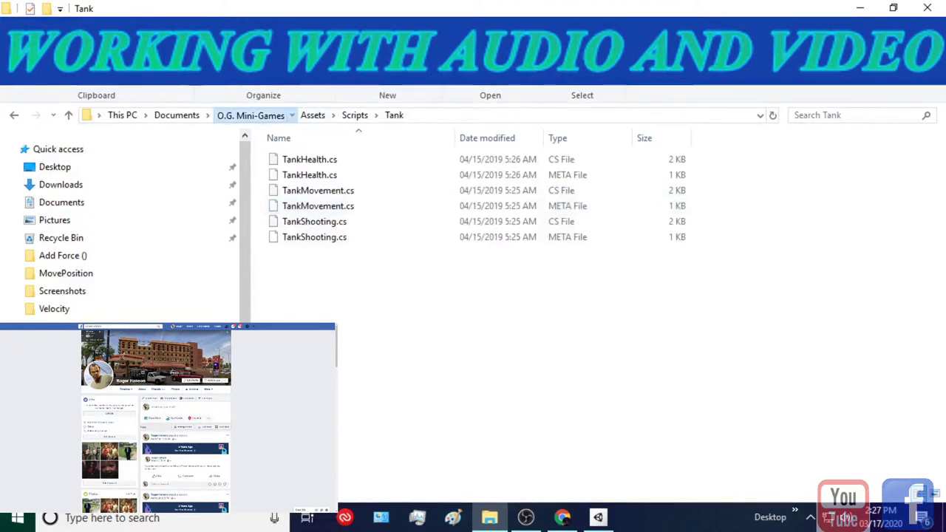
left_click(250, 114)
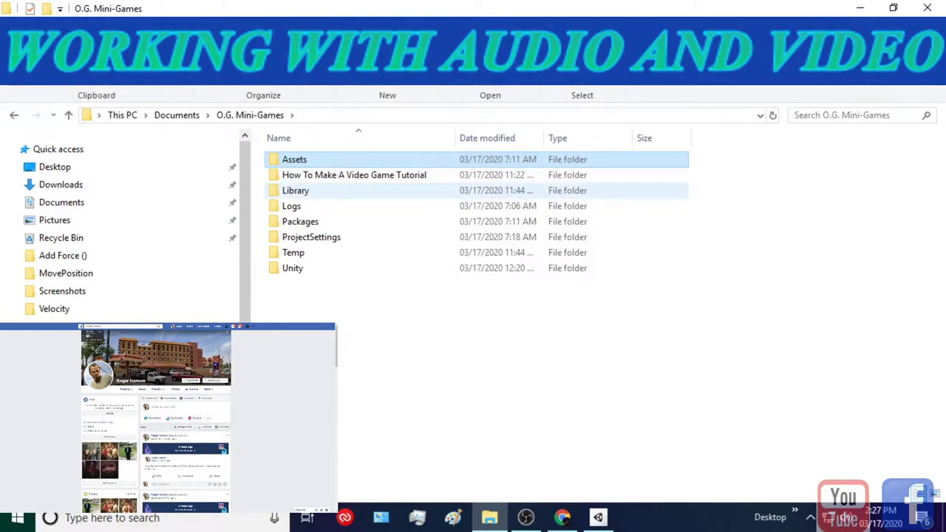
left_click(176, 114)
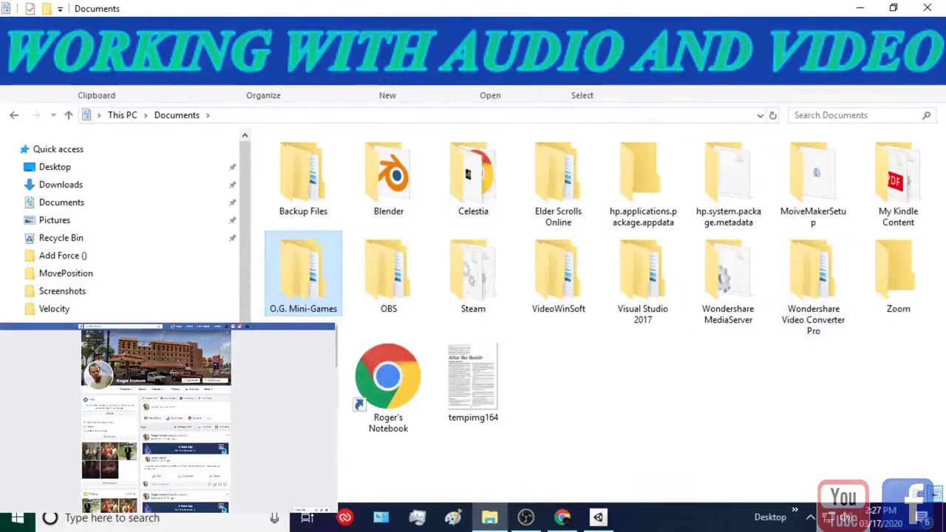
- Browse the Backup Files project folders: MonoBehavior, Movement, rb Movements and Translate
double_click(303, 178)
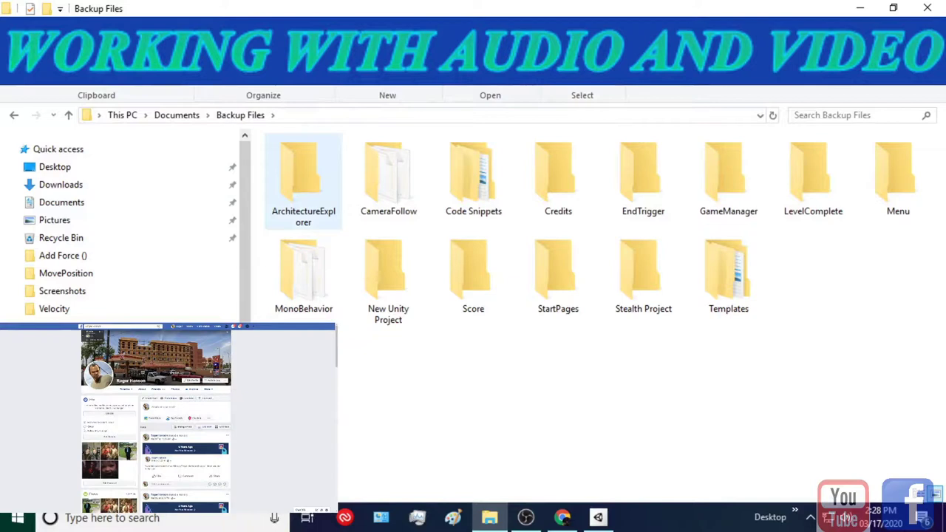
double_click(303, 272)
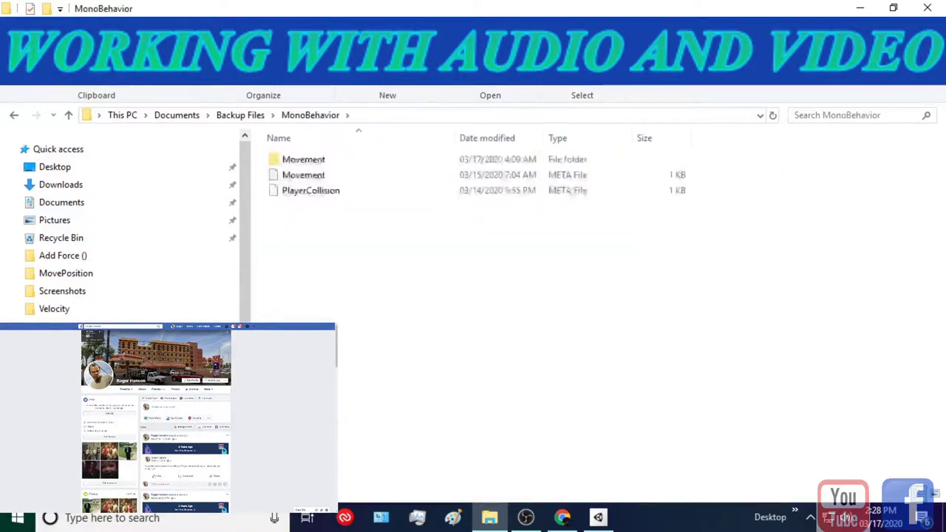
double_click(303, 159)
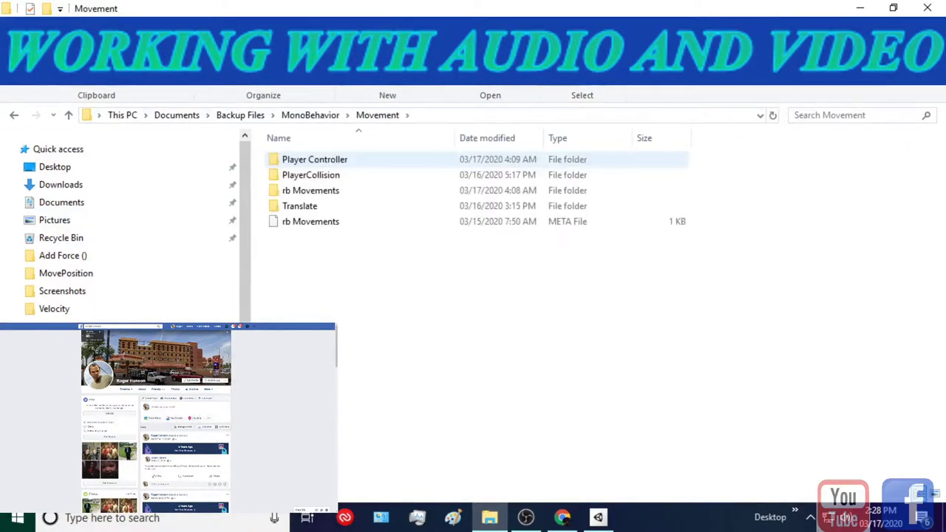
double_click(310, 190)
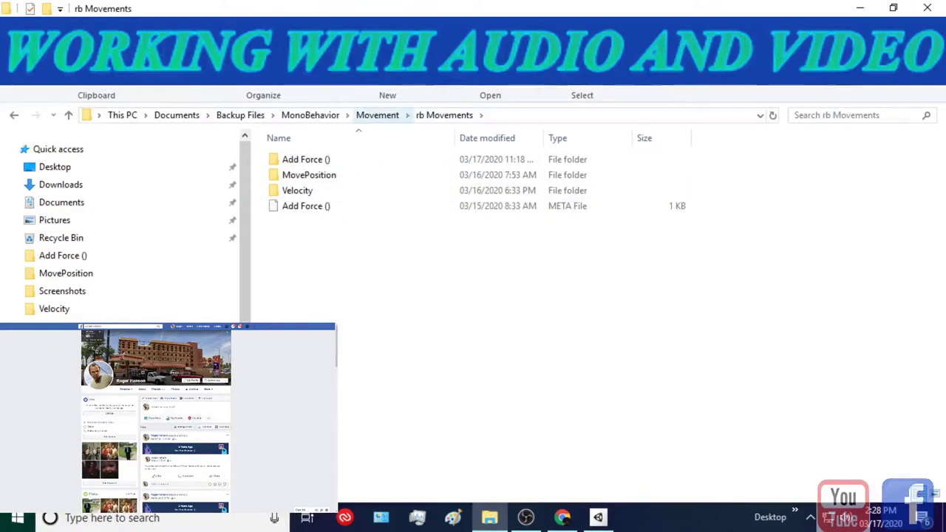
left_click(376, 114)
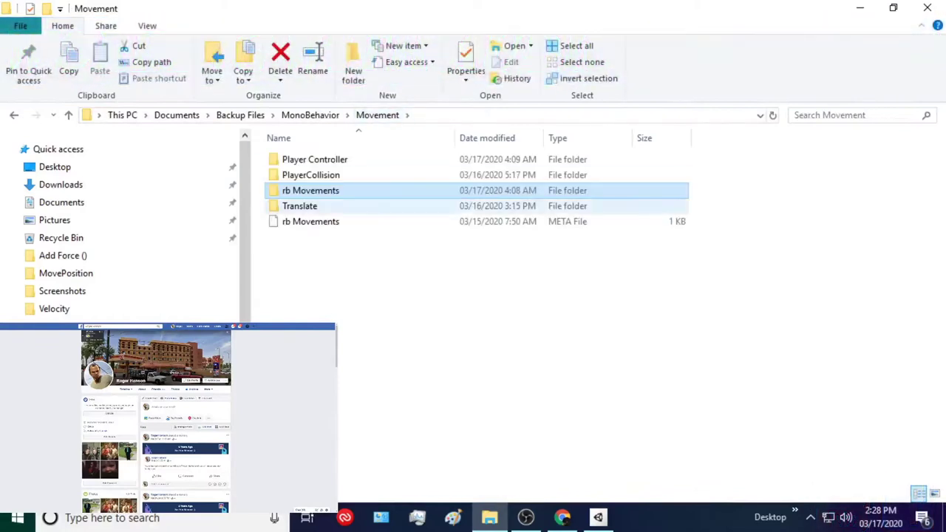
double_click(299, 205)
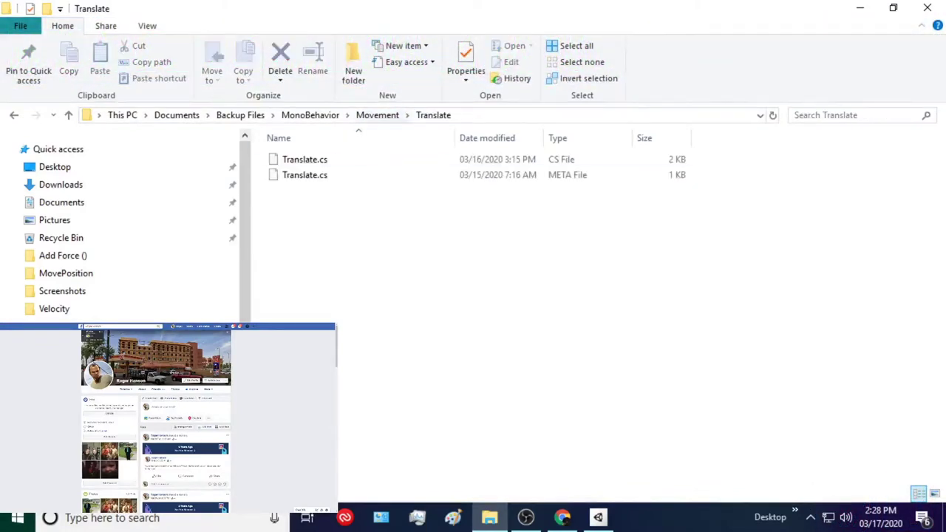
key("alt+Up")
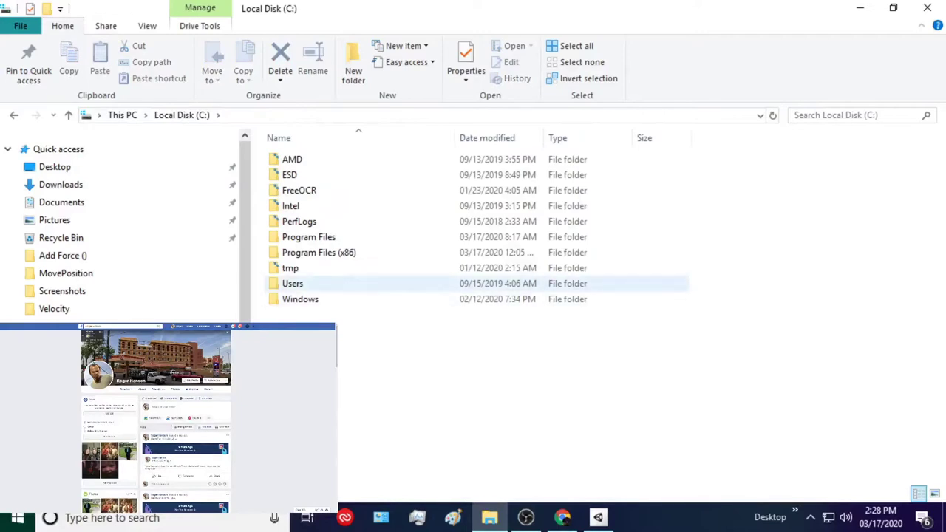
- Look inside C:\Program Files\Unity\Editor at WinPixEventRuntime.dll, then return to Program Files
double_click(309, 236)
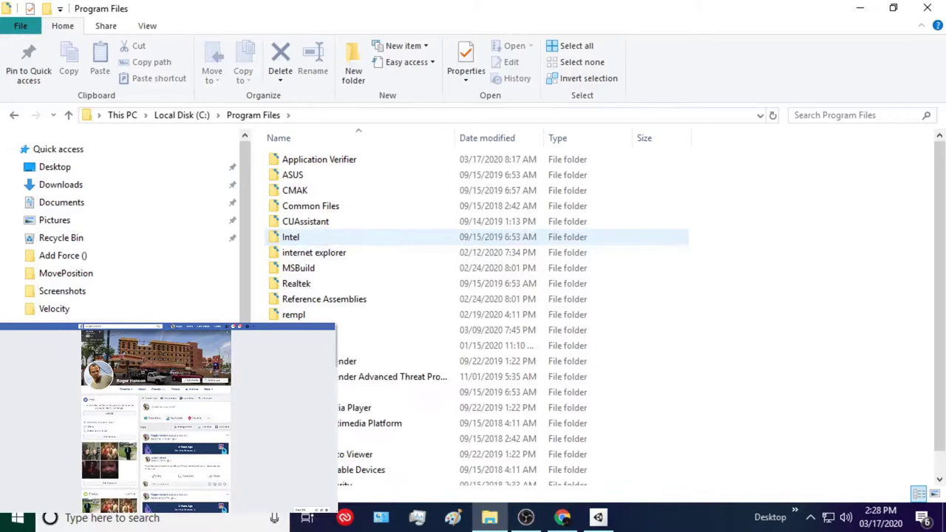
scroll(309, 233, "down", 1)
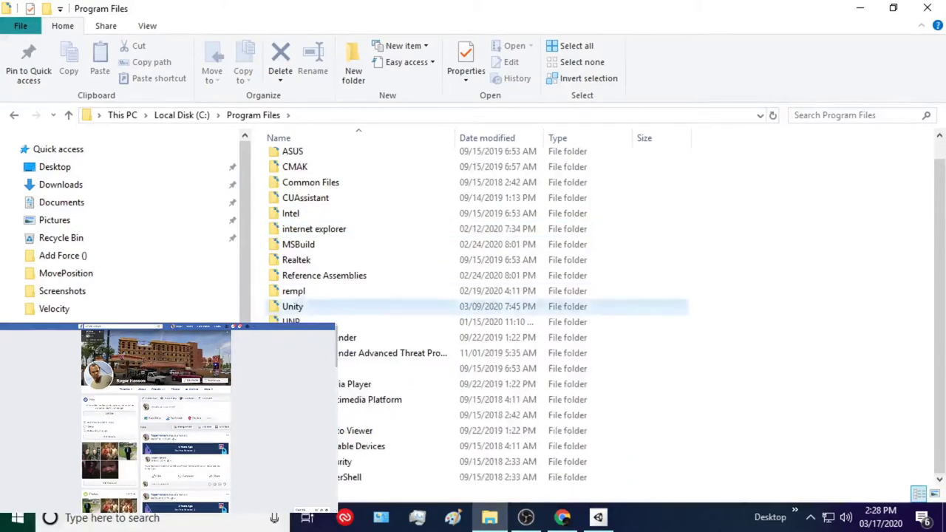
double_click(310, 306)
double_click(293, 159)
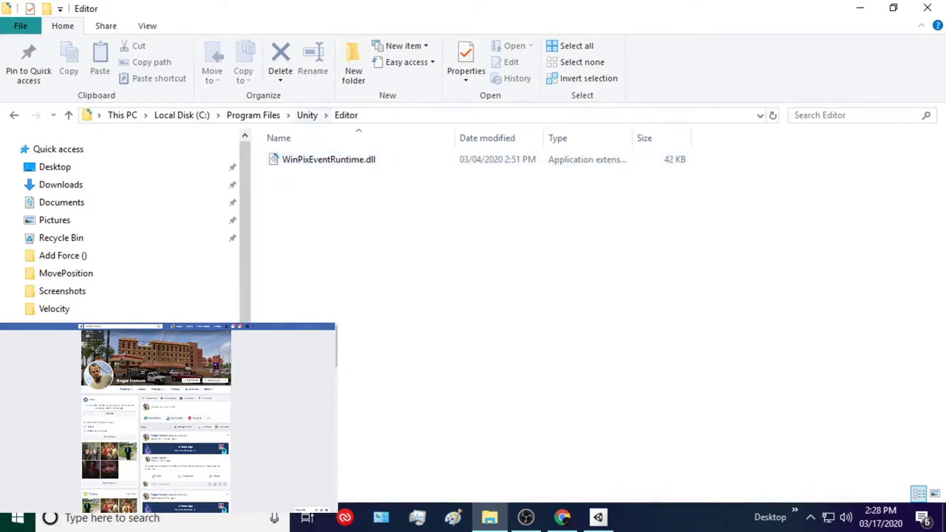
left_click(306, 114)
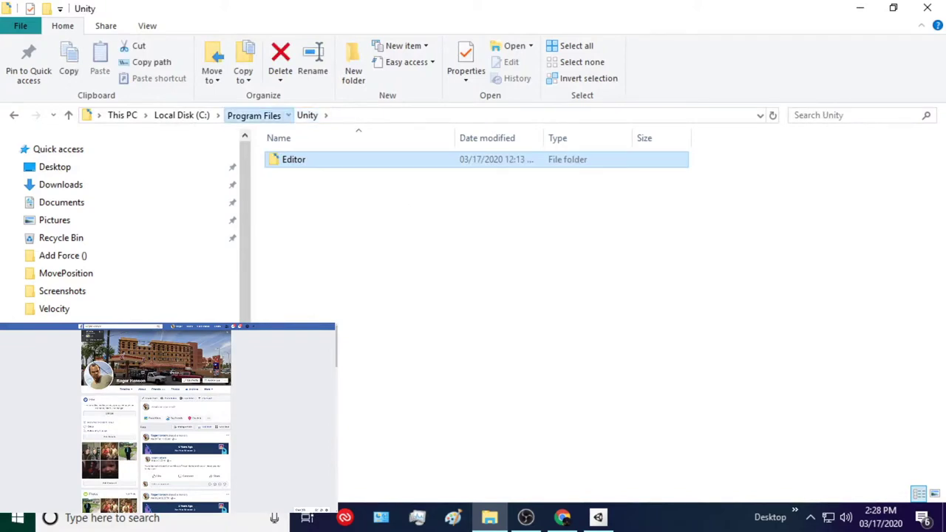
left_click(252, 114)
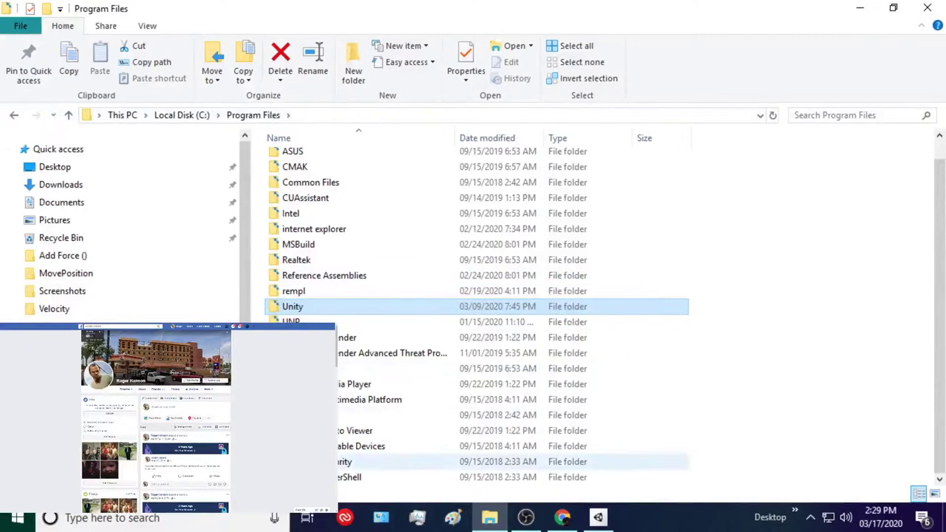
- Review Control Panel's installed programs, including Unity Hub 2.3.0, then minimize Control Panel and File Explorer
left_click(381, 517)
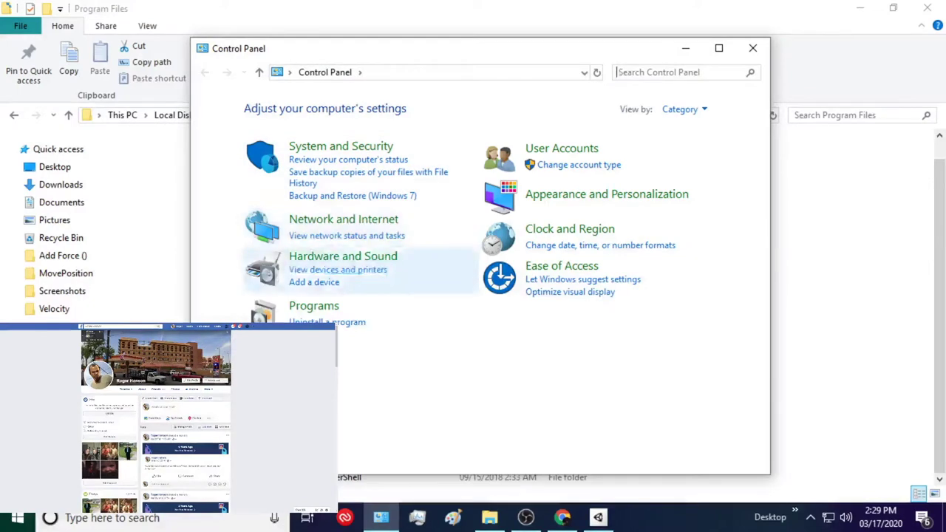
left_click(313, 306)
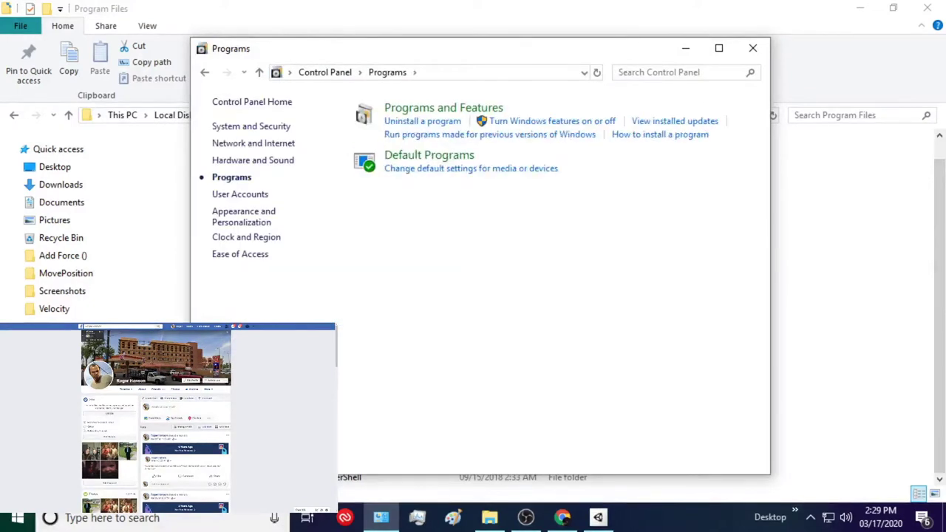
left_click(422, 122)
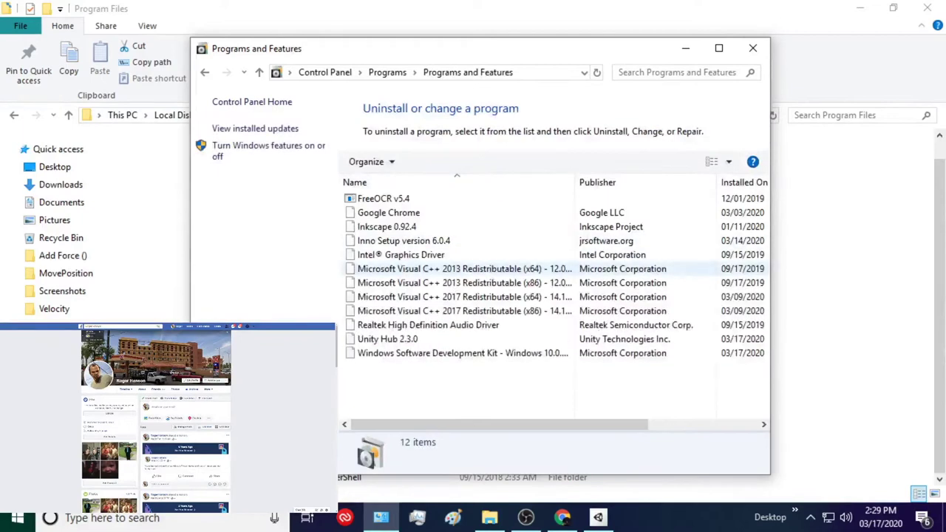
scroll(458, 268, "down", 2)
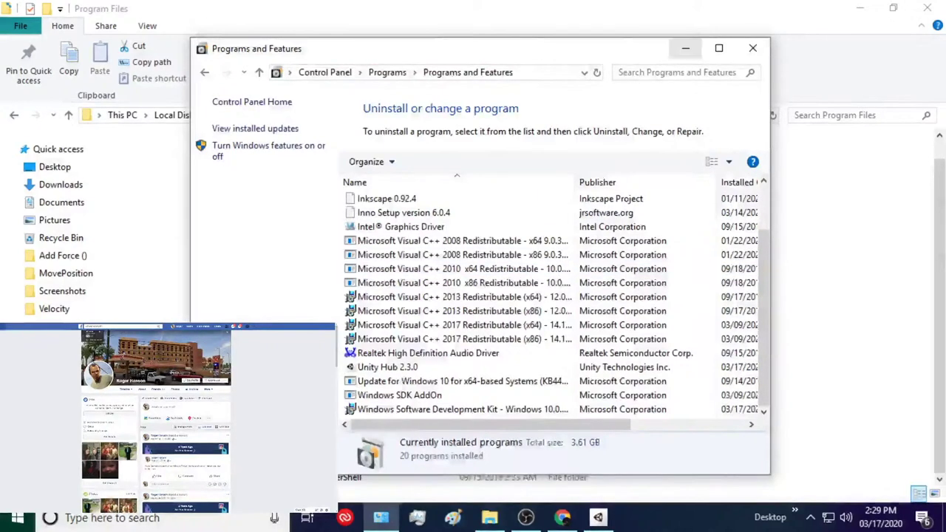
left_click(684, 48)
left_click(859, 8)
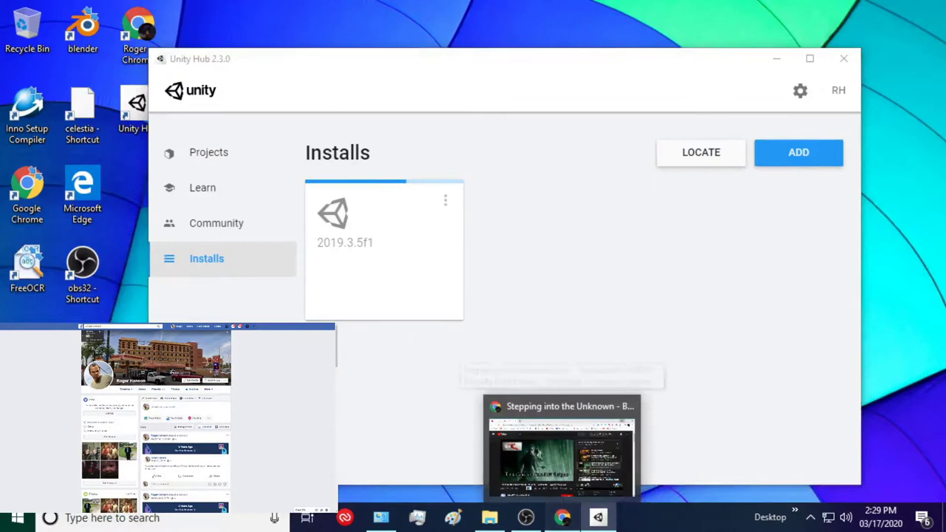
- Bring up the YouTube 'Stepping into the Unknown' track page, then Alt+Tab back to OBS Studio
left_click(562, 517)
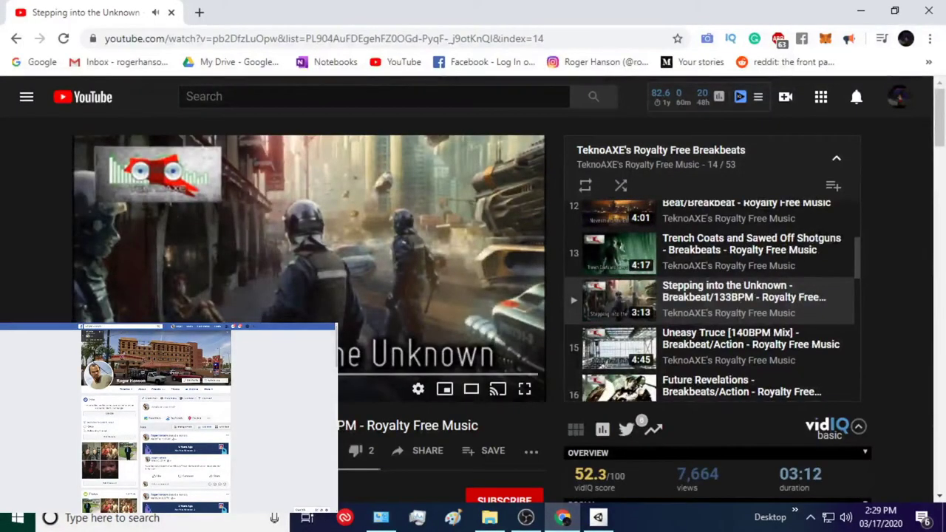
key("alt+Tab")
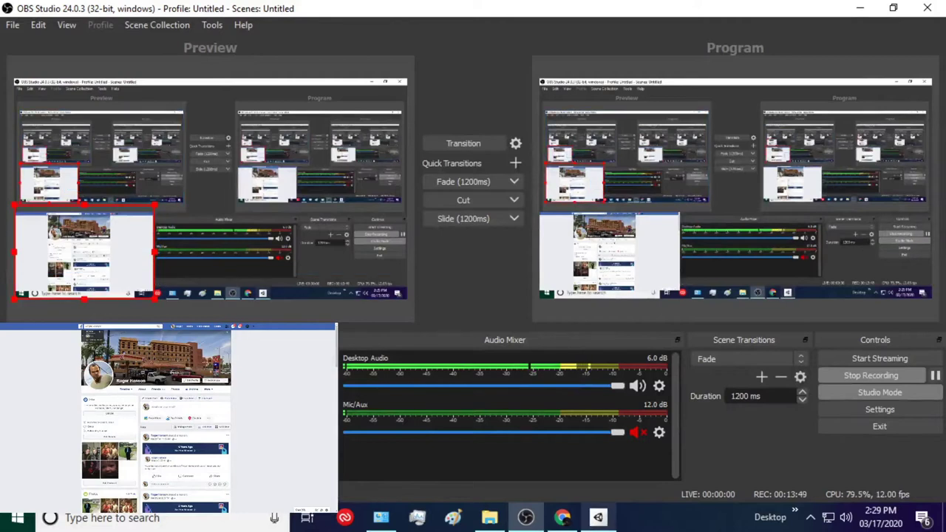
- Bring Chrome's 'Stepping into the Unknown' YouTube page back to the front via its taskbar preview
mouse_move(562, 517)
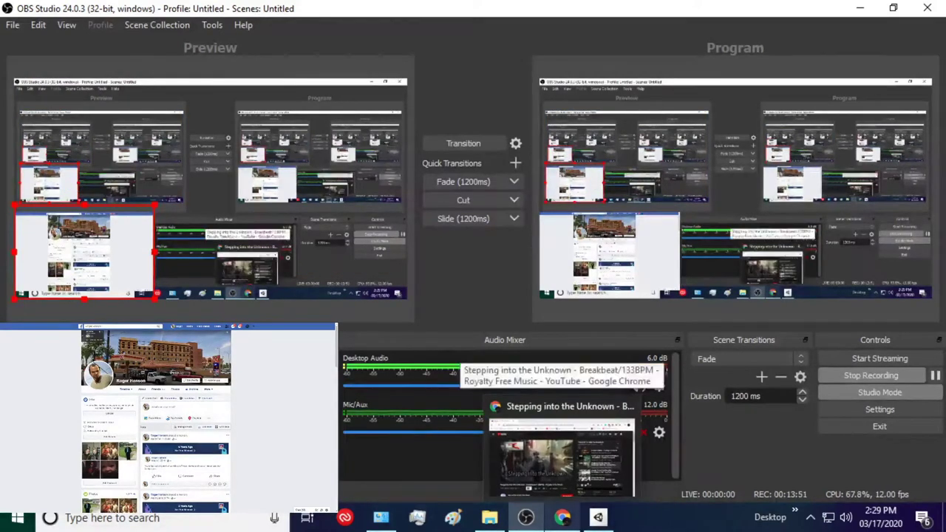
mouse_move(561, 458)
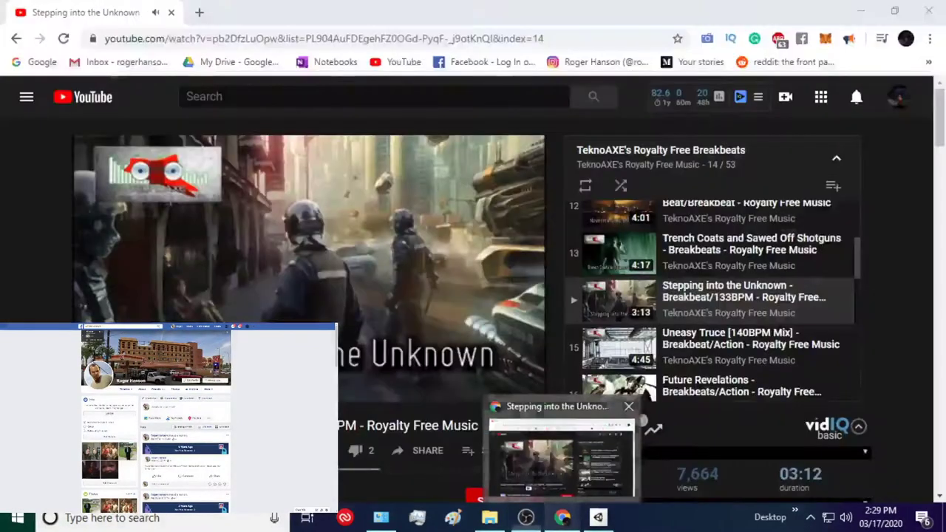
left_click(561, 451)
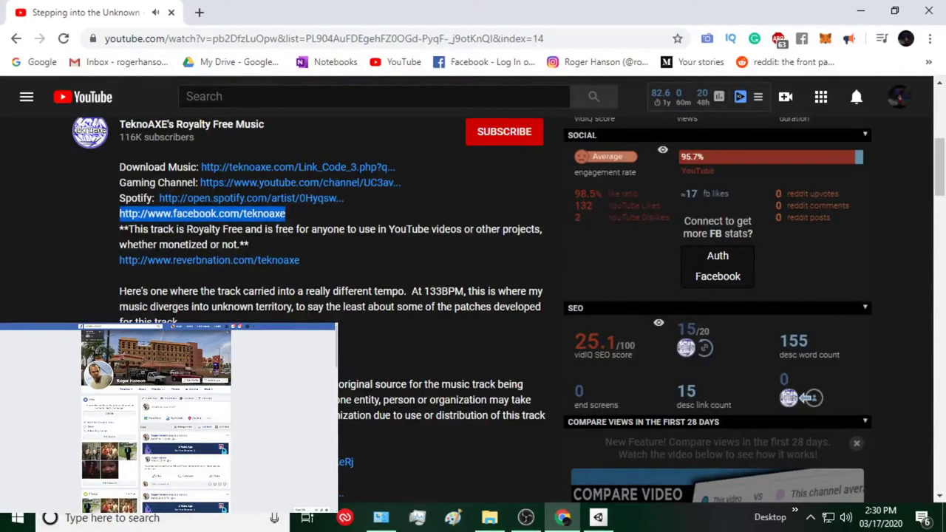
scroll(473, 296, "down", 1)
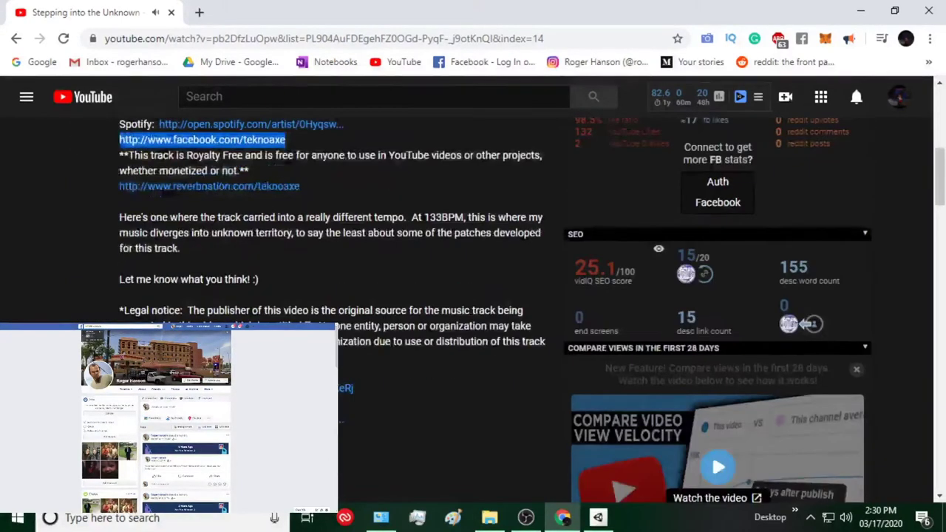
scroll(473, 296, "down", 3)
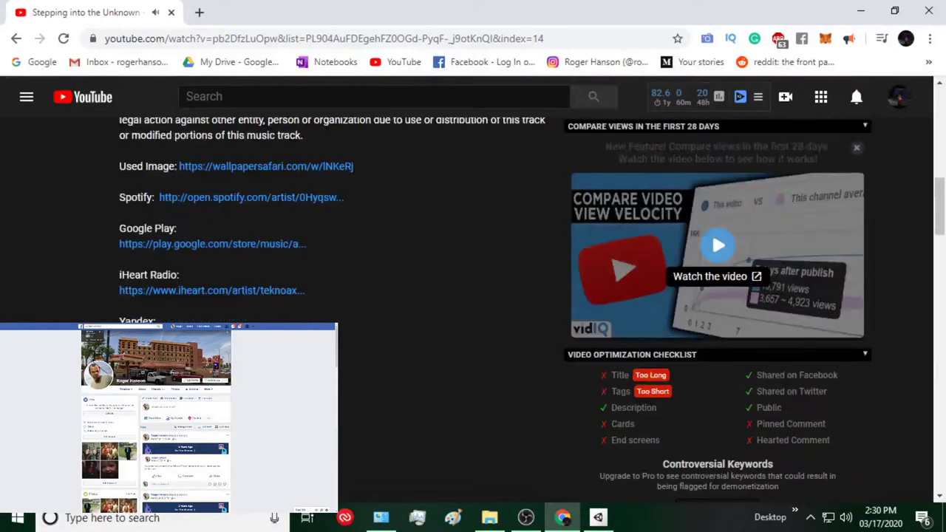
scroll(473, 296, "down", 1)
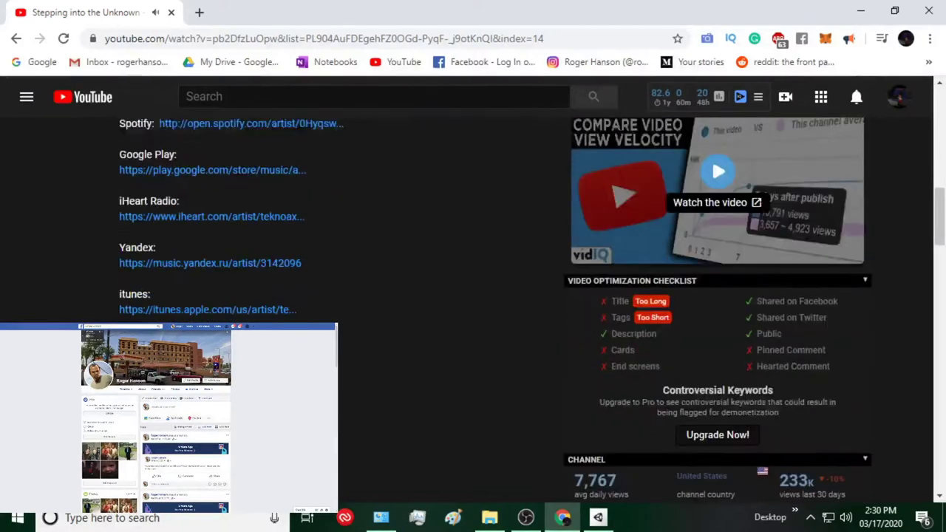
scroll(472, 295, "down", 1)
scroll(472, 296, "down", 1)
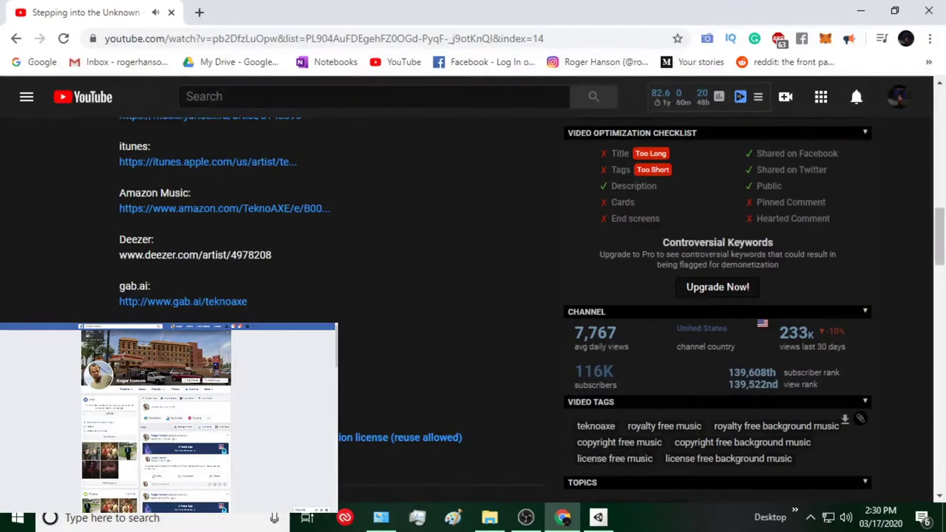
left_click(525, 517)
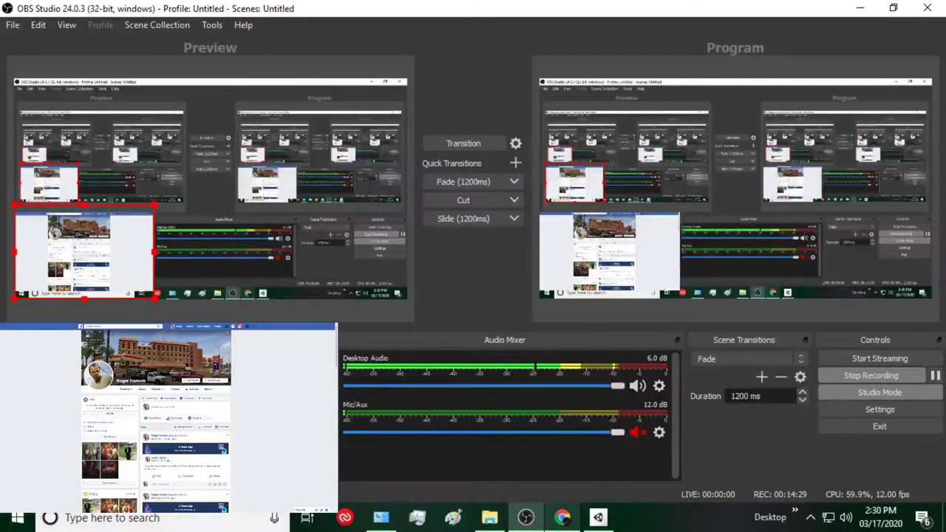
left_click(562, 518)
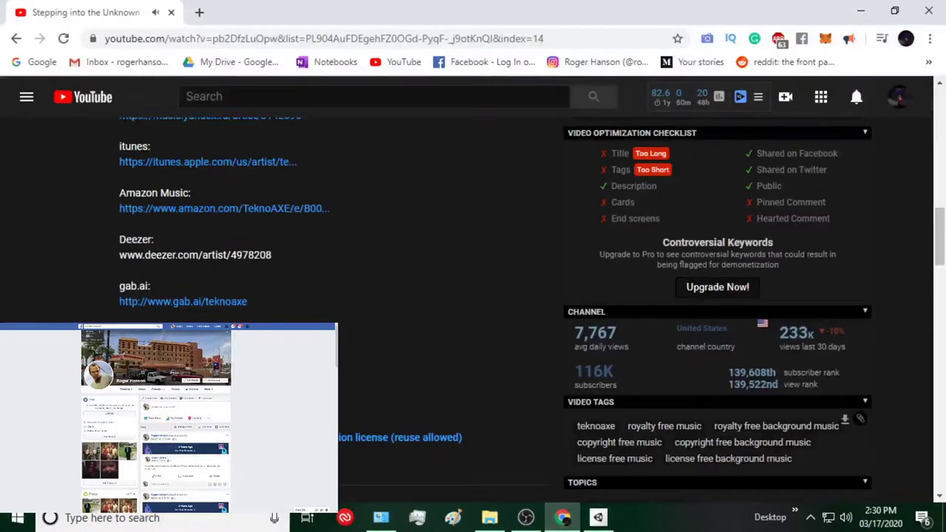
scroll(473, 295, "down", 1)
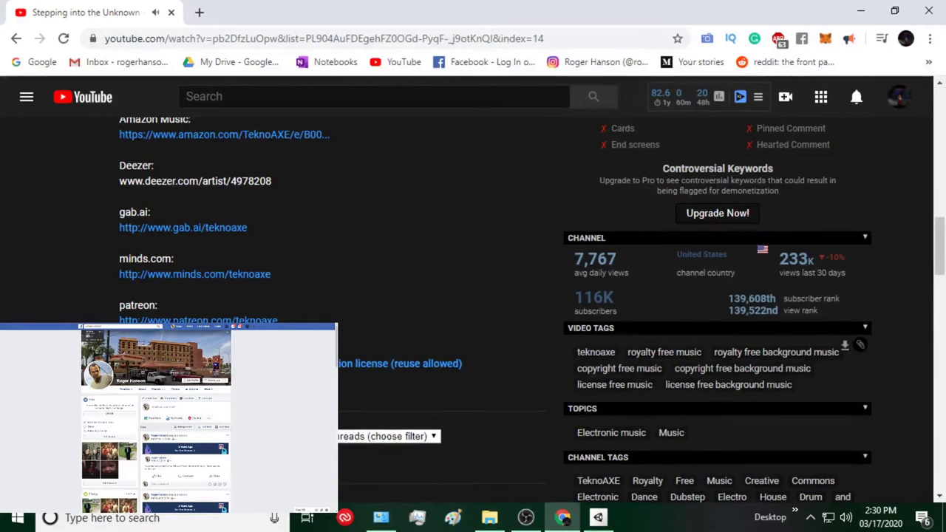
scroll(473, 295, "up", 10)
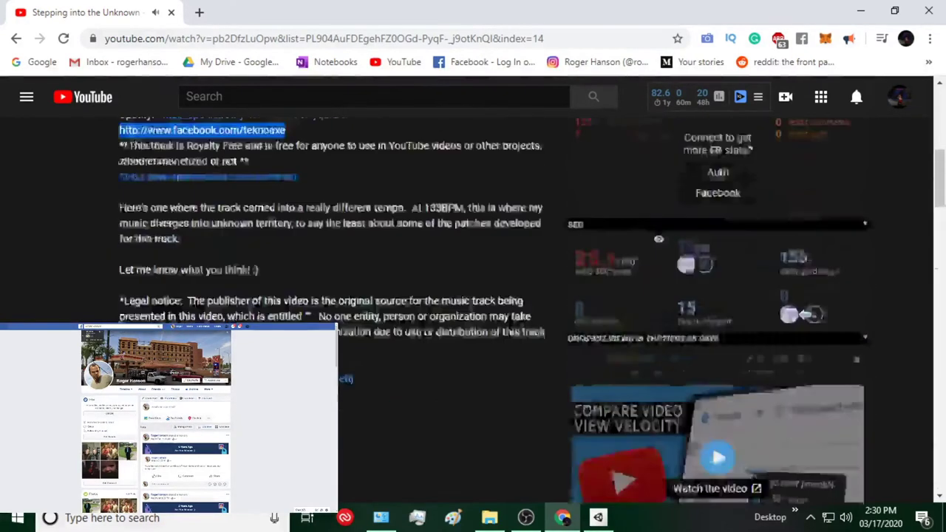
scroll(473, 296, "up", 4)
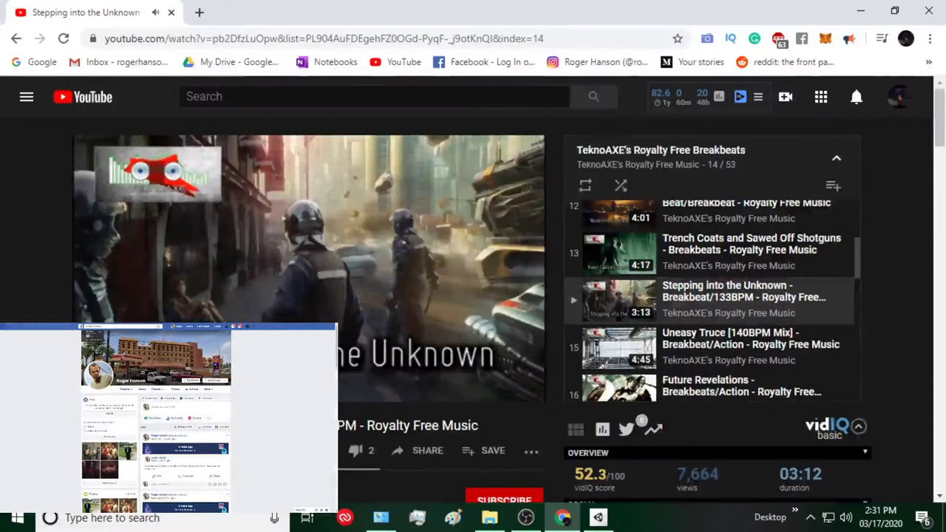
scroll(473, 296, "down", 10)
scroll(473, 295, "down", 10)
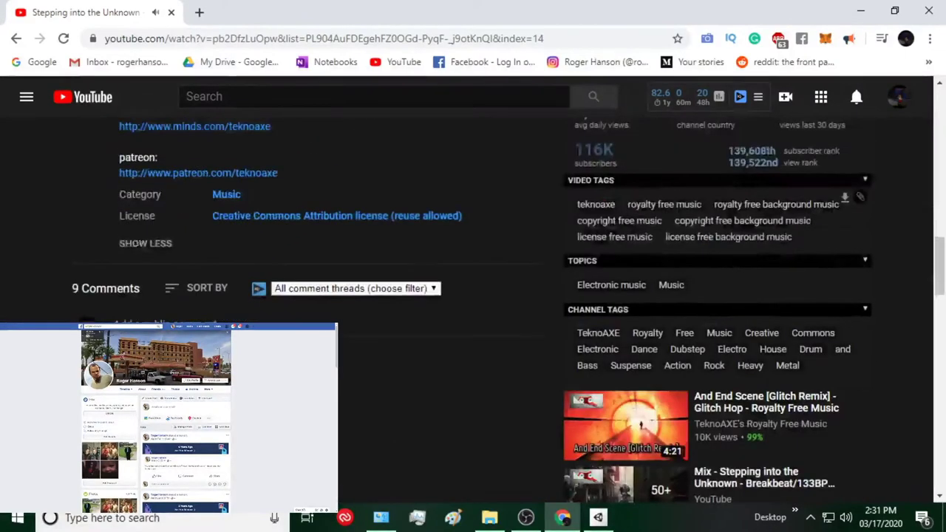
scroll(472, 295, "up", 10)
scroll(473, 295, "up", 5)
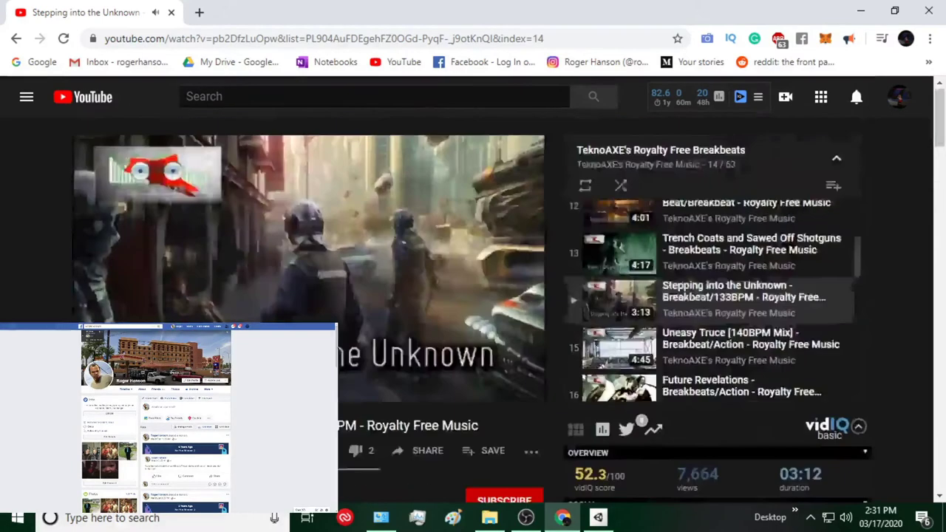